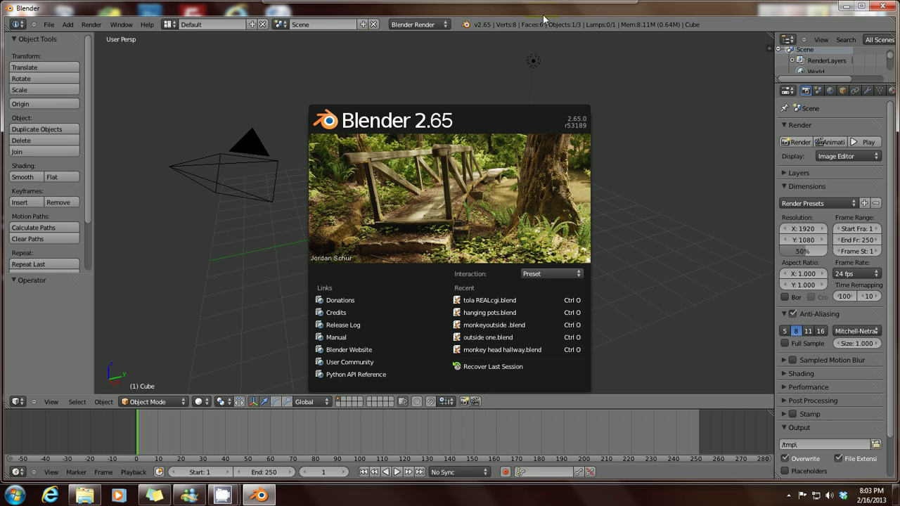
# - Dismiss the splash screen and raise the default cube along Z until its base sits about level with the ground grid
pyautogui.rightClick(398, 220)
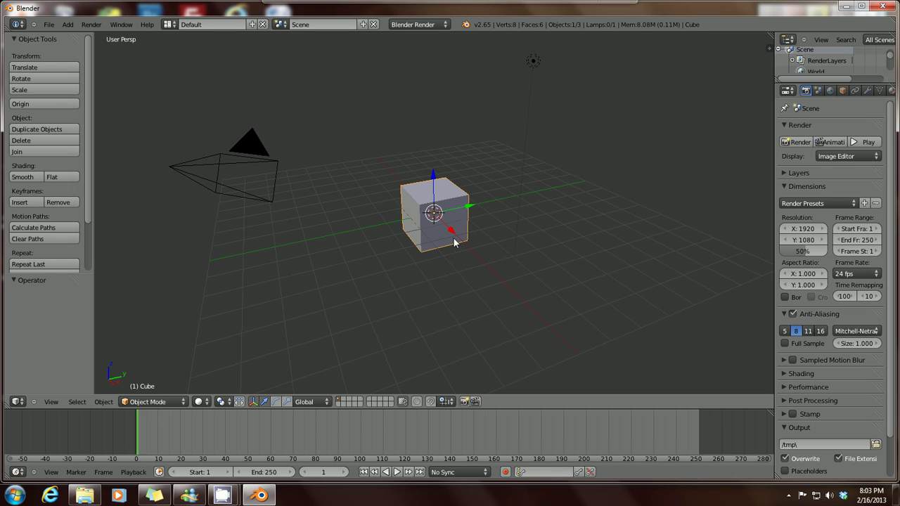
pyautogui.rightClick(402, 234)
pyautogui.rightClick(433, 186)
pyautogui.moveTo(436, 184); pyautogui.dragTo(440, 162)
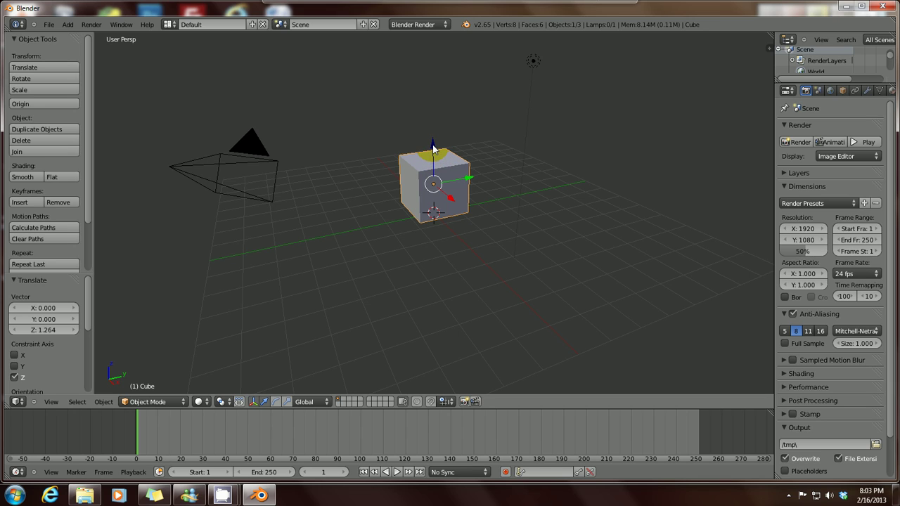
pyautogui.moveTo(432, 152); pyautogui.dragTo(432, 176)
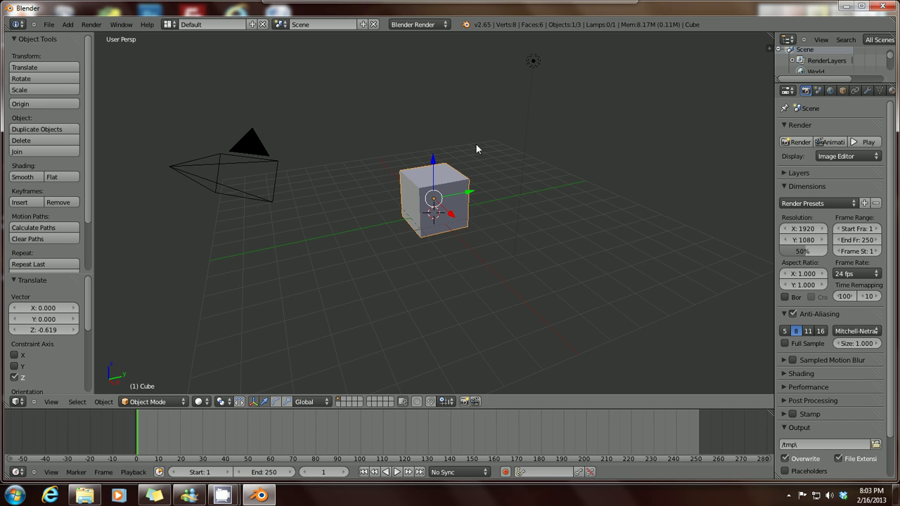
pyautogui.moveTo(403, 216); pyautogui.dragTo(433, 246, button='middle')
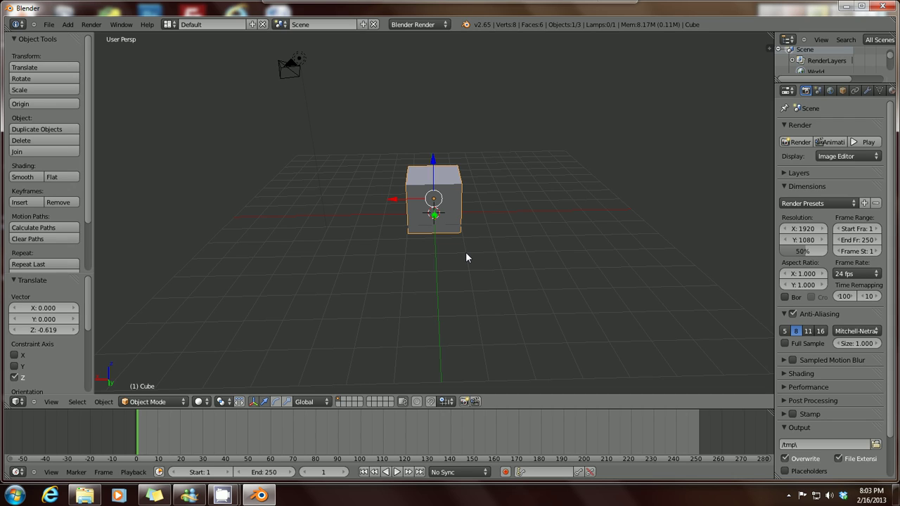
pyautogui.press('KP_1')
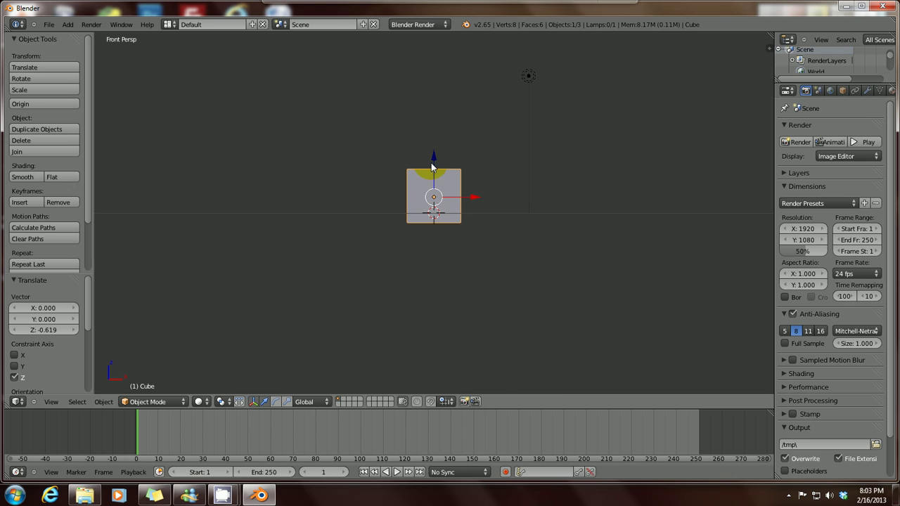
pyautogui.moveTo(434, 168); pyautogui.dragTo(433, 162)
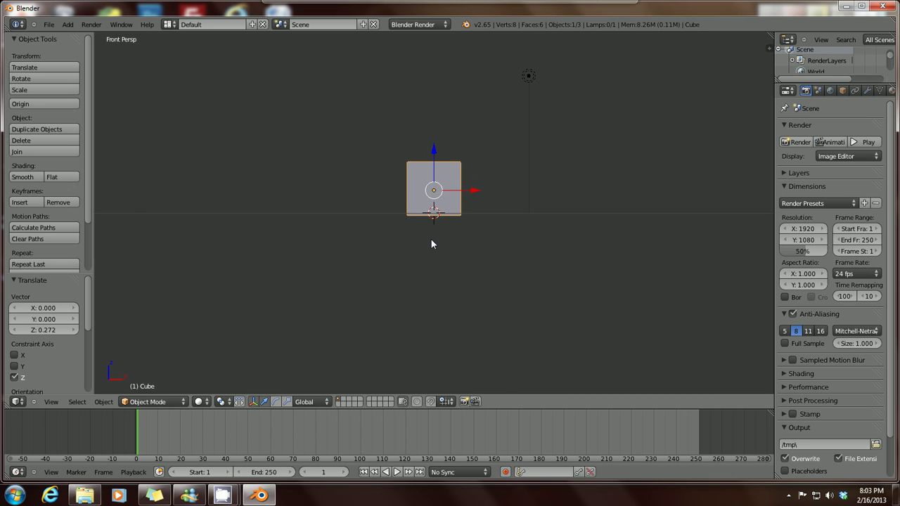
# - Add a Monkey mesh and raise it about 3.54 units along Z so that it floats above the cube
pyautogui.scroll(-1, 431, 244)
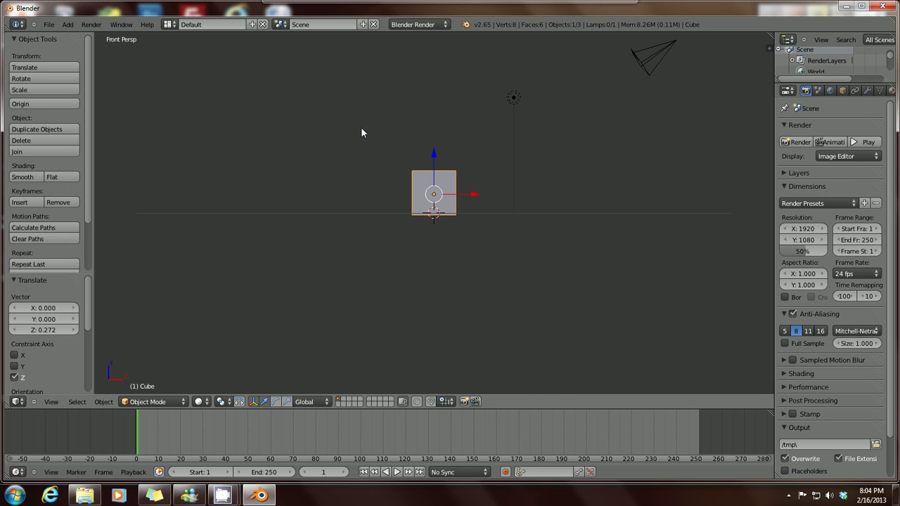
pyautogui.hotkey('shift', 'a')
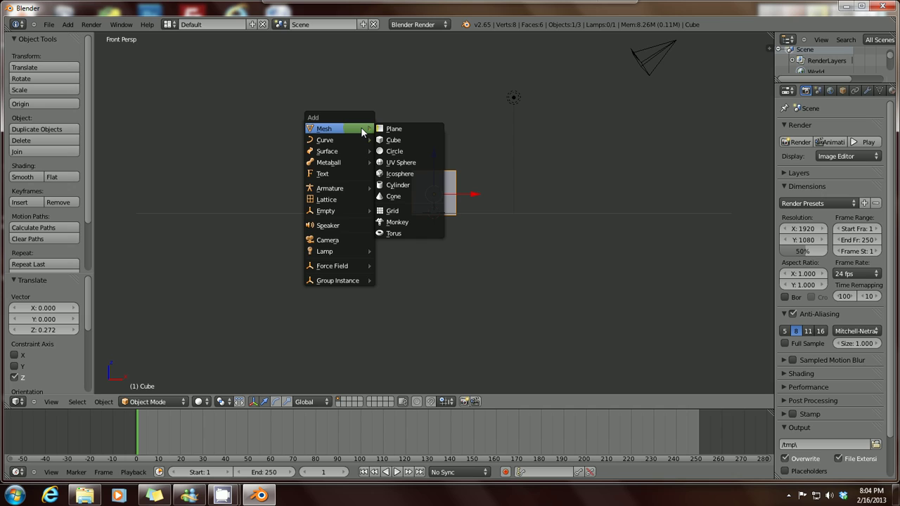
pyautogui.click(397, 222)
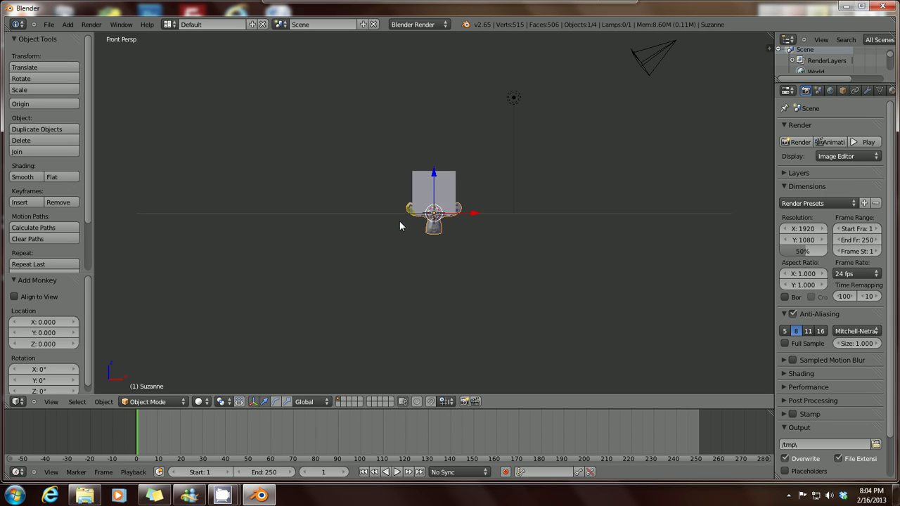
pyautogui.press('g')
pyautogui.press('z')
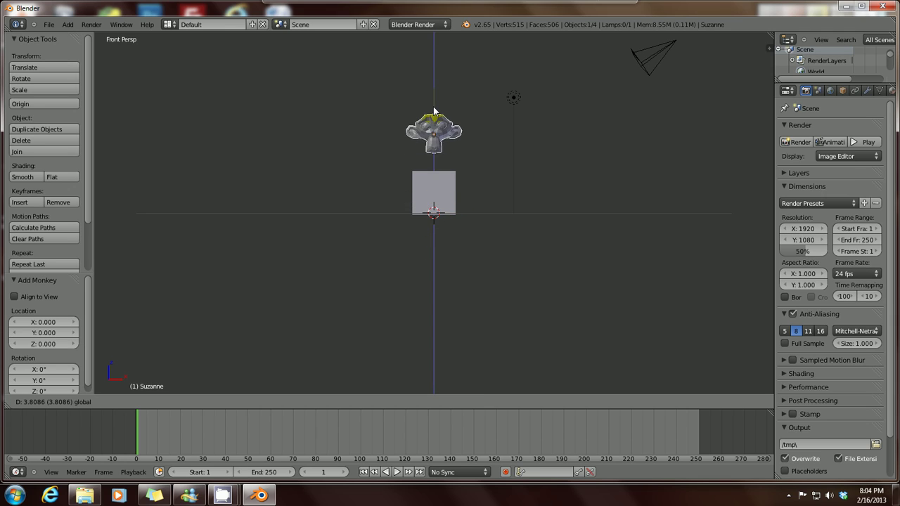
pyautogui.click(445, 182)
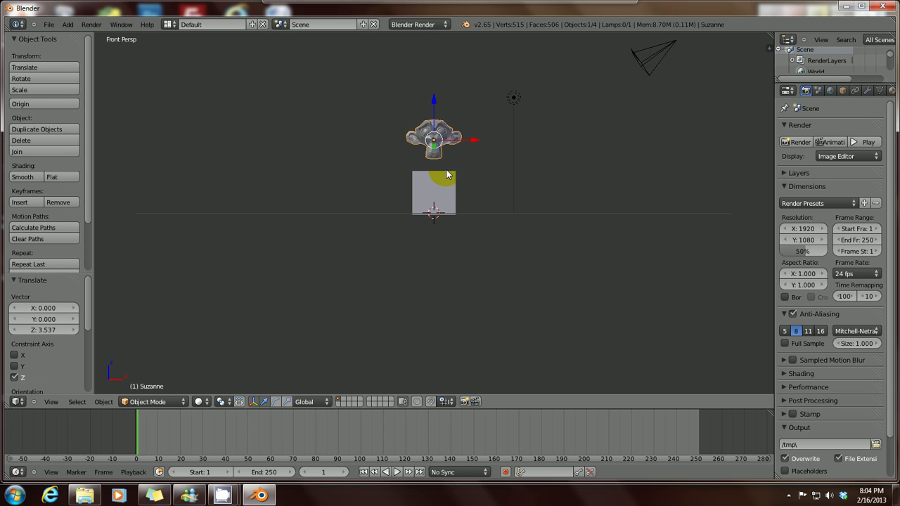
# - Apply smooth shading to the monkey head
pyautogui.scroll(3, 460, 181)
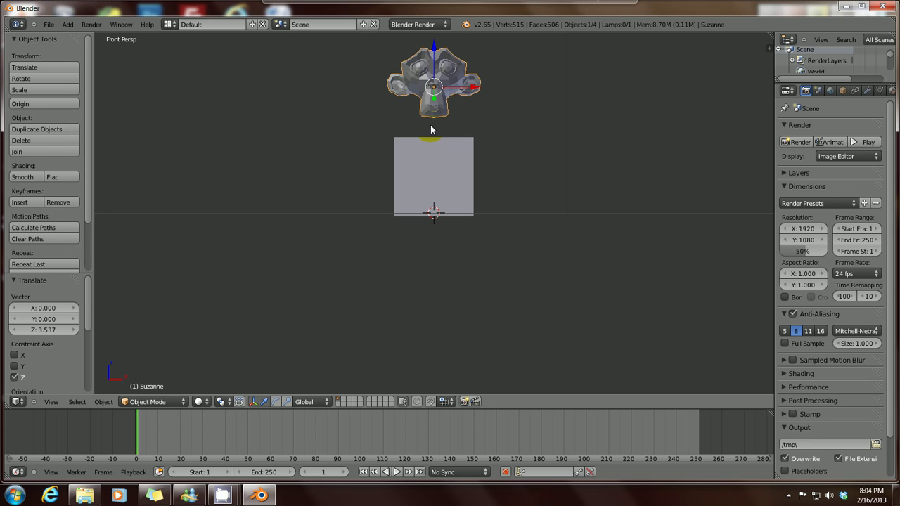
pyautogui.keyDown('shift'); pyautogui.moveTo(434, 133); pyautogui.dragTo(436, 212, button='middle'); pyautogui.keyUp('shift')
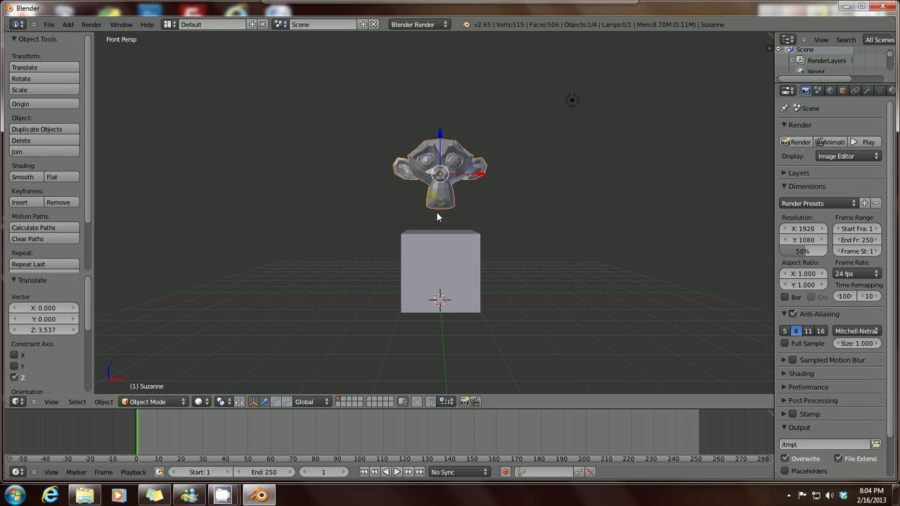
pyautogui.scroll(1, 436, 215)
pyautogui.scroll(2, 436, 215)
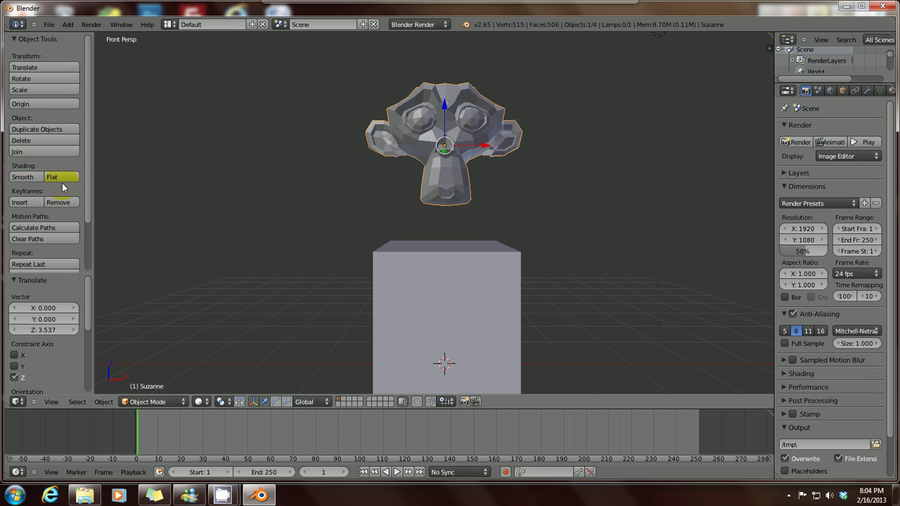
pyautogui.click(22, 177)
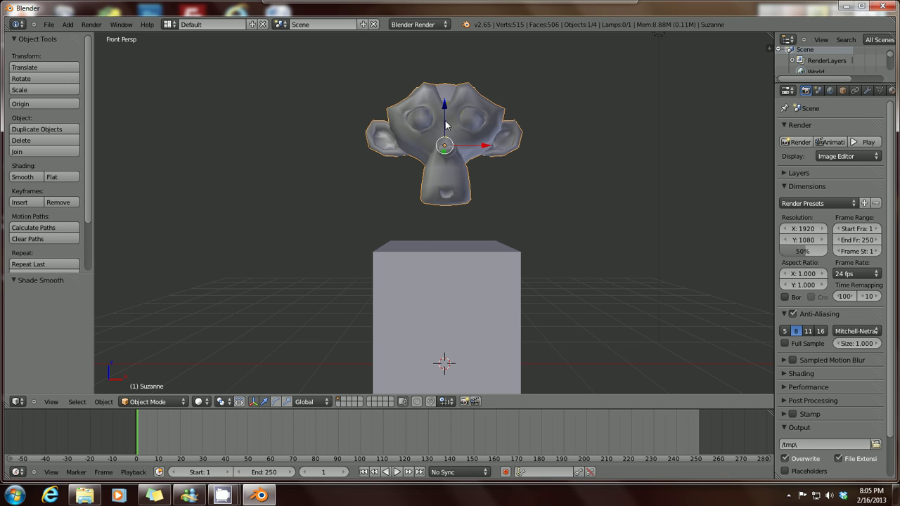
# - Raise the cube along Z and adjust the monkey head's height so that it hovers just above the cube
pyautogui.moveTo(446, 130)
pyautogui.mouseDown()
pyautogui.moveTo(442, 107)
pyautogui.moveTo(443, 121)
pyautogui.mouseUp()
pyautogui.rightClick(452, 268)
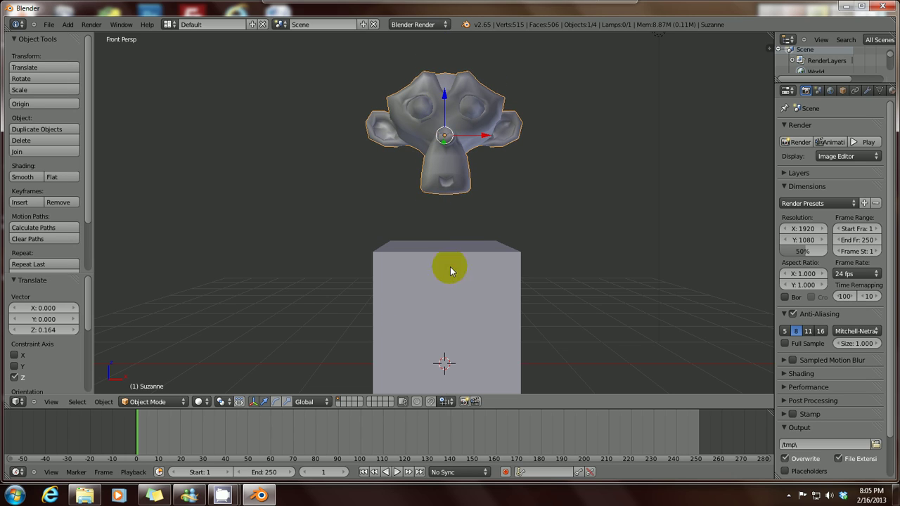
pyautogui.moveTo(440, 275); pyautogui.dragTo(446, 246)
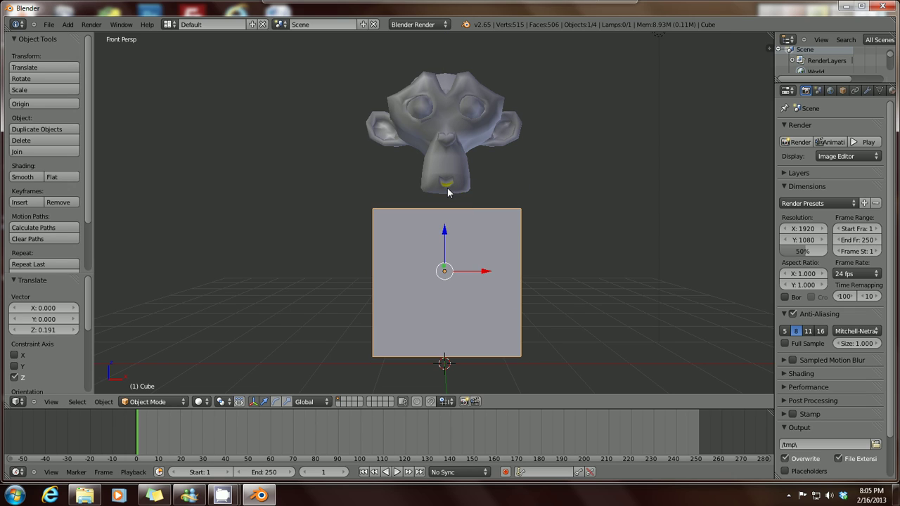
pyautogui.rightClick(447, 188)
pyautogui.click(439, 106)
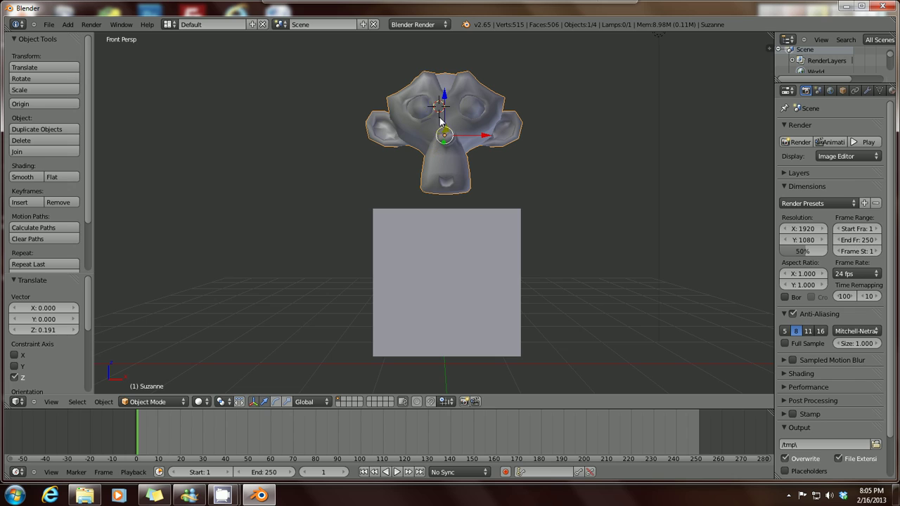
pyautogui.moveTo(444, 95); pyautogui.dragTo(527, 166)
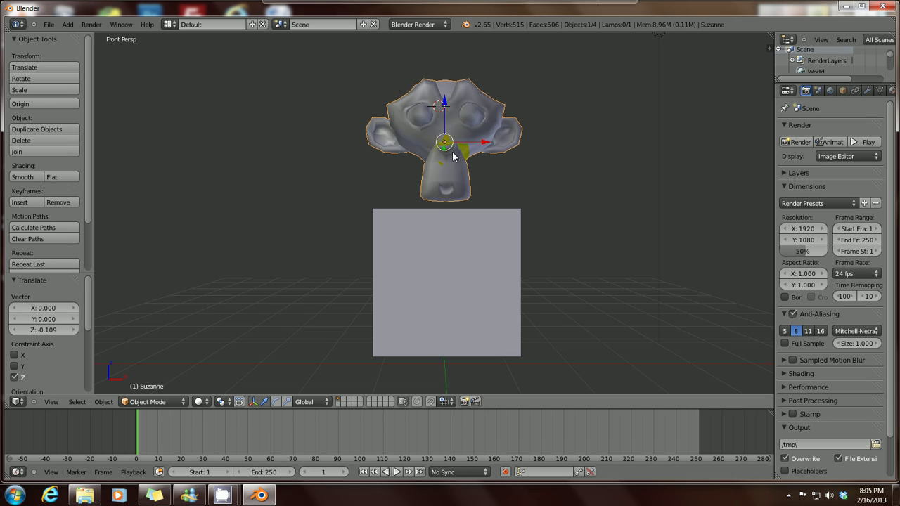
# - Select the monkey head and the cube together, with the cube as the active object, and join them into one object
pyautogui.rightClick(490, 234)
pyautogui.keyDown('shift'); pyautogui.rightClick(463, 238); pyautogui.keyUp('shift')
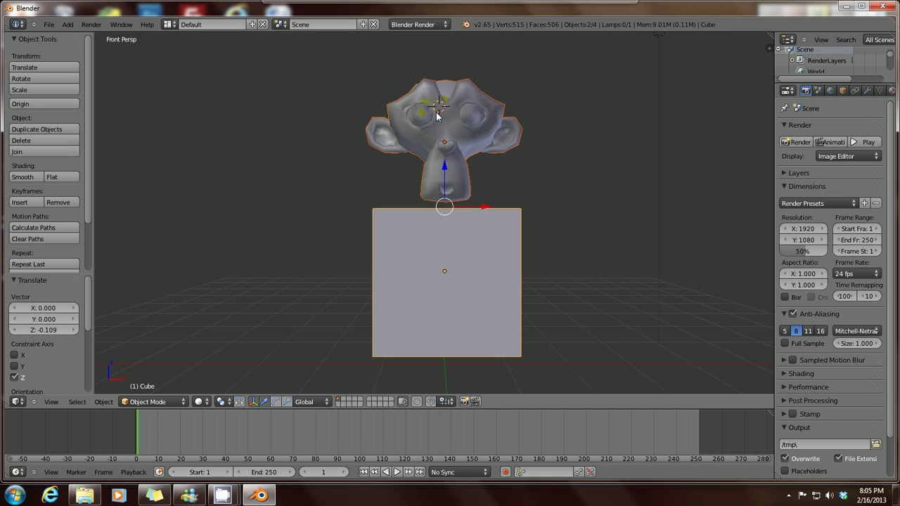
pyautogui.rightClick(461, 248)
pyautogui.keyDown('shift'); pyautogui.rightClick(421, 119); pyautogui.keyUp('shift')
pyautogui.rightClick(445, 141)
pyautogui.rightClick(447, 95)
pyautogui.rightClick(486, 206)
pyautogui.rightClick(484, 141)
pyautogui.rightClick(458, 125)
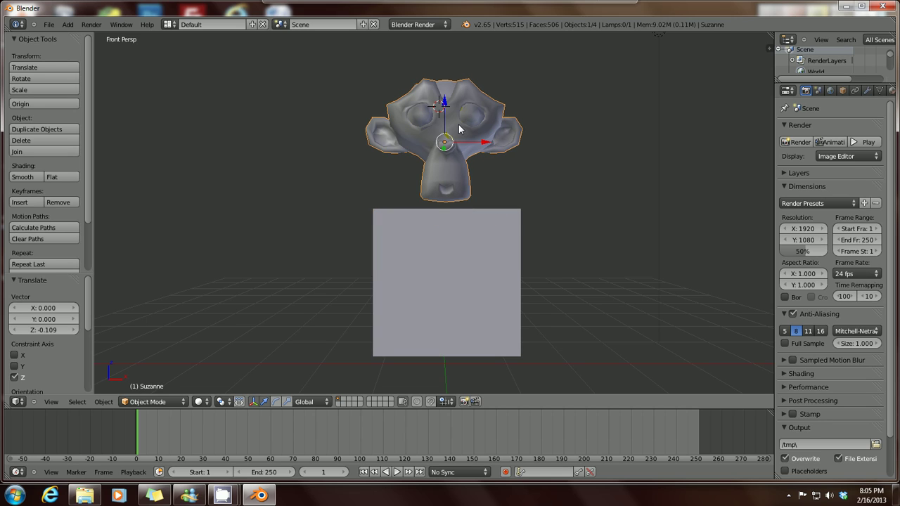
pyautogui.rightClick(468, 325)
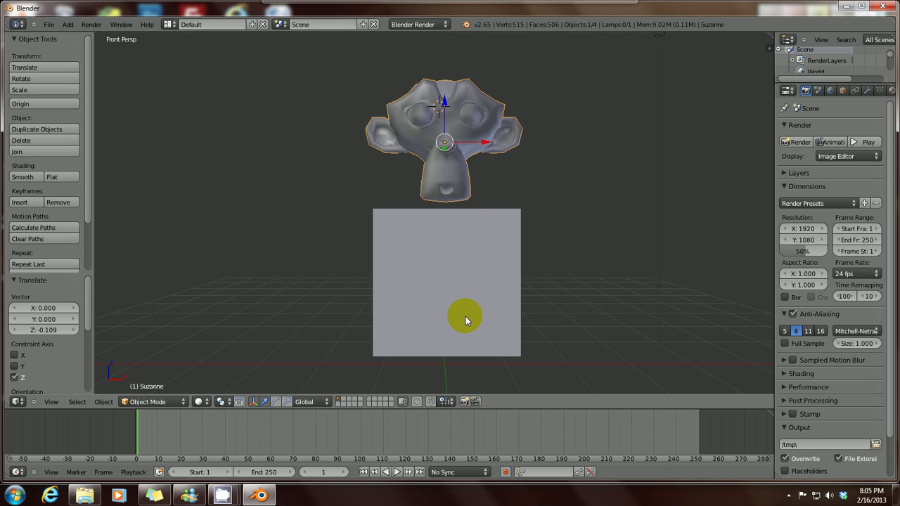
pyautogui.keyDown('shift'); pyautogui.rightClick(450, 286); pyautogui.keyUp('shift')
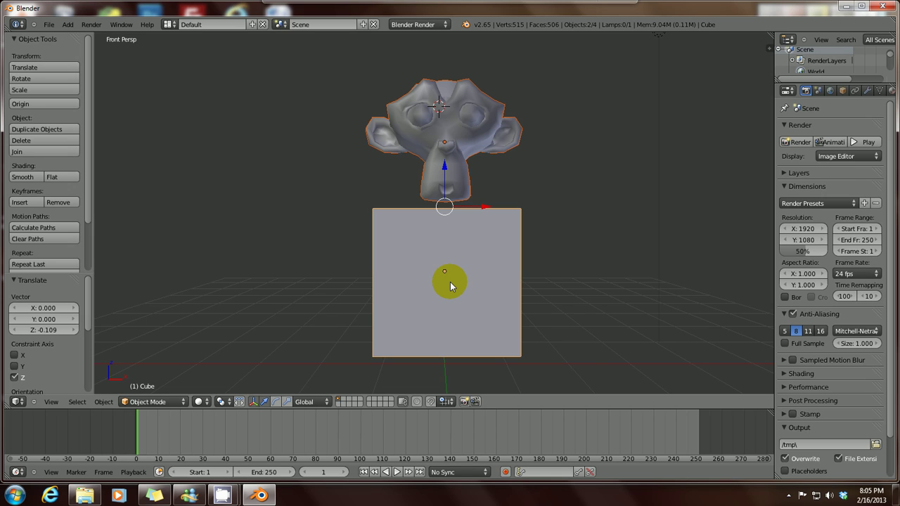
pyautogui.hotkey('ctrl', 'j')
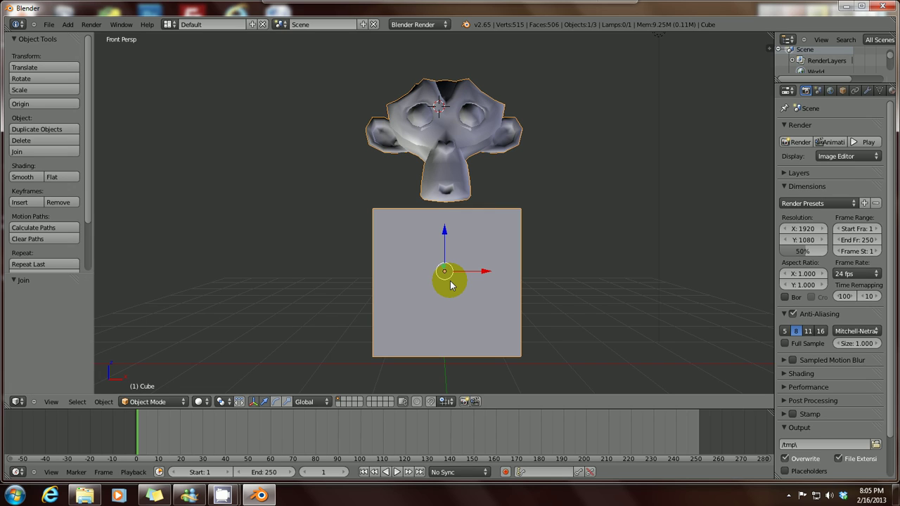
# - Move the joined cube and monkey head up about 0.26 units along Z
pyautogui.moveTo(483, 270)
pyautogui.mouseDown()
pyautogui.moveTo(351, 262)
pyautogui.moveTo(575, 274)
pyautogui.moveTo(403, 269)
pyautogui.moveTo(524, 274)
pyautogui.moveTo(487, 283)
pyautogui.mouseUp()
pyautogui.moveTo(443, 248)
pyautogui.mouseDown()
pyautogui.moveTo(444, 207)
pyautogui.moveTo(442, 240)
pyautogui.mouseUp()
pyautogui.moveTo(443, 240)
pyautogui.mouseDown(button='middle')
pyautogui.moveTo(455, 251)
pyautogui.moveTo(452, 215)
pyautogui.moveTo(466, 222)
pyautogui.moveTo(450, 232)
pyautogui.moveTo(354, 232)
pyautogui.moveTo(398, 225)
pyautogui.moveTo(520, 249)
pyautogui.moveTo(428, 232)
pyautogui.moveTo(488, 201)
pyautogui.moveTo(396, 251)
pyautogui.moveTo(445, 228)
pyautogui.moveTo(453, 235)
pyautogui.mouseUp(button='middle')
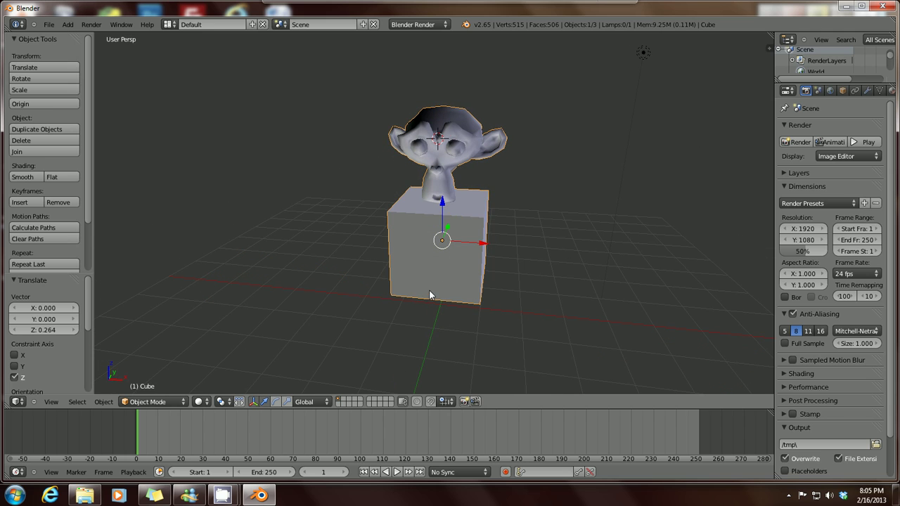
pyautogui.moveTo(429, 291); pyautogui.dragTo(428, 223, button='middle')
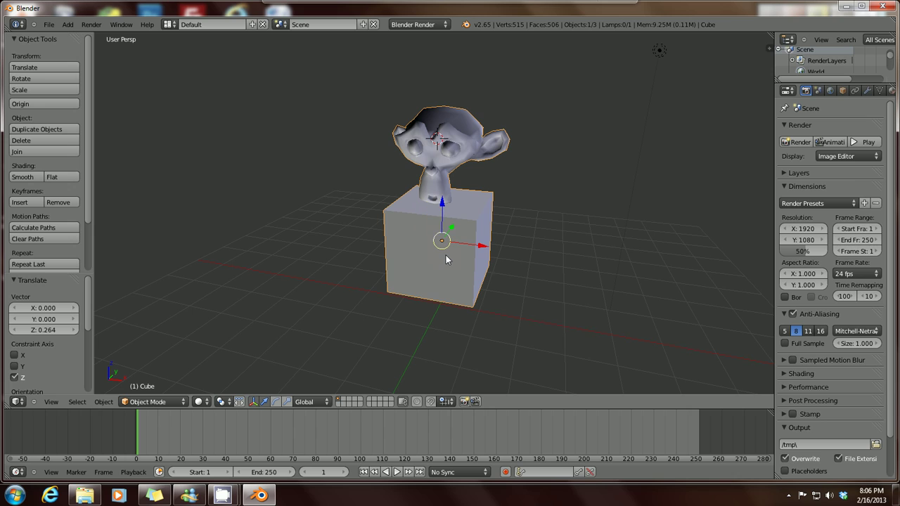
pyautogui.moveTo(445, 257); pyautogui.dragTo(448, 242, button='middle')
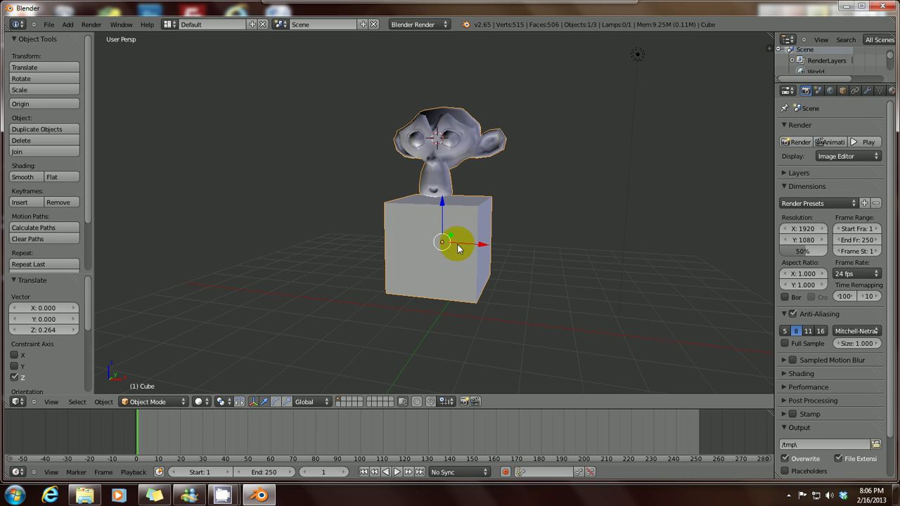
pyautogui.moveTo(457, 245); pyautogui.dragTo(398, 231, button='middle')
pyautogui.moveTo(460, 197); pyautogui.dragTo(438, 169, button='middle')
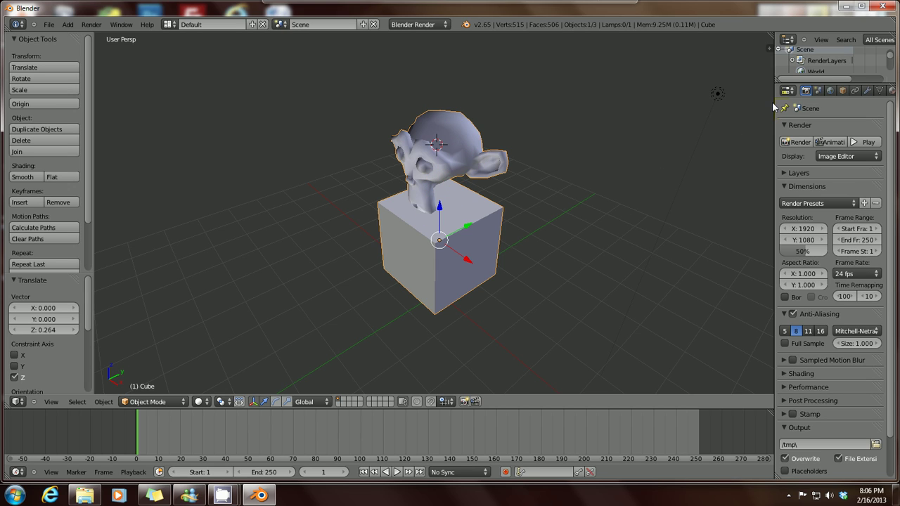
# - Widen the properties area and set the diffuse colour of the joined object's material to salmon
pyautogui.moveTo(773, 106); pyautogui.dragTo(724, 124)
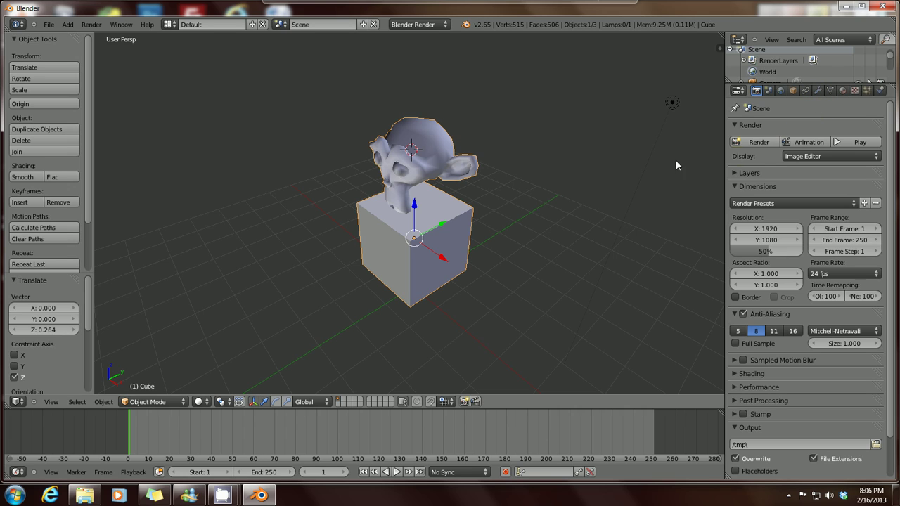
pyautogui.click(843, 91)
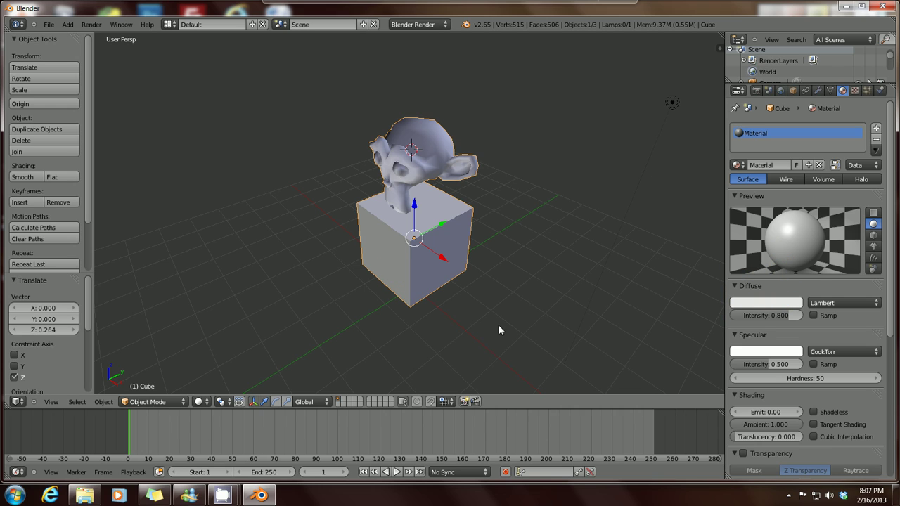
pyautogui.click(768, 303)
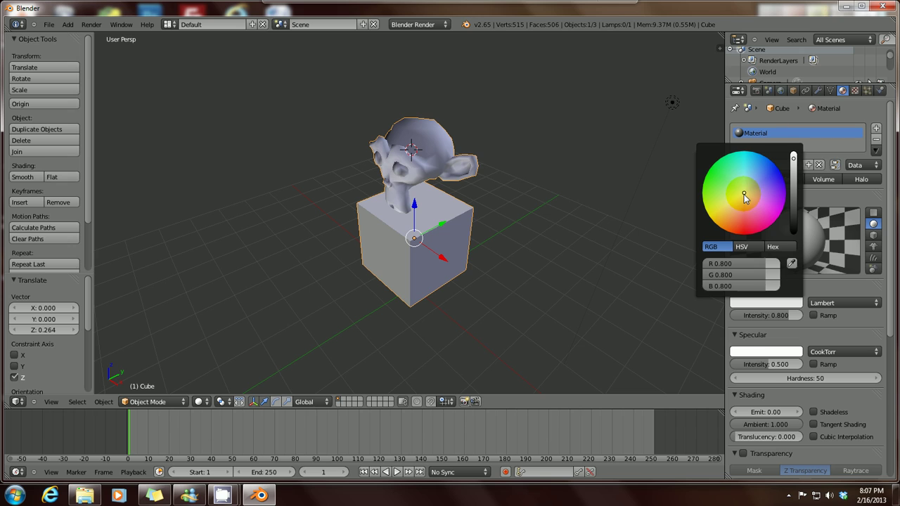
pyautogui.moveTo(743, 194); pyautogui.dragTo(741, 236)
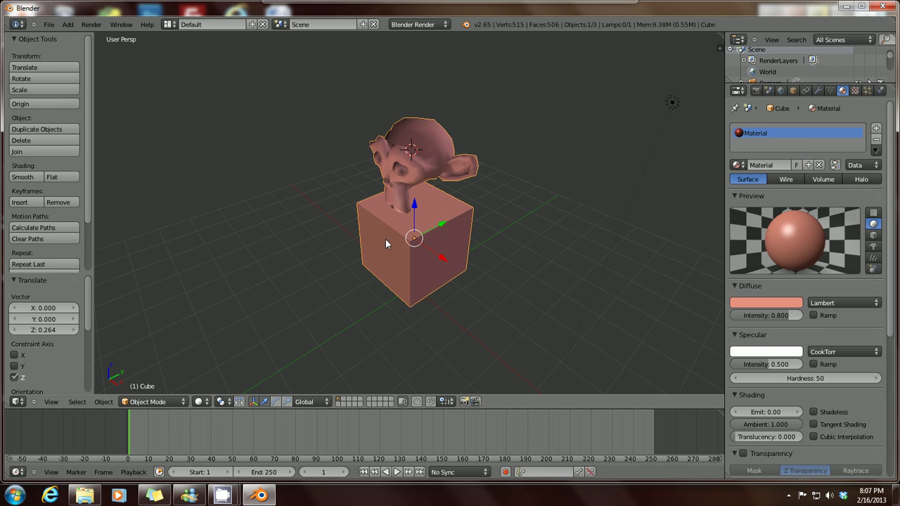
# - Change the material's diffuse colour to a light pinkish violet
pyautogui.click(774, 302)
pyautogui.moveTo(739, 227); pyautogui.dragTo(760, 216)
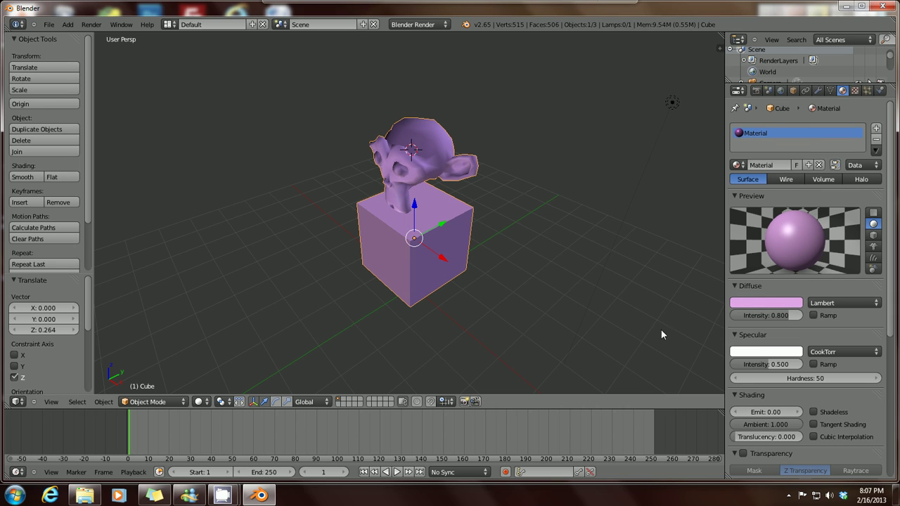
pyautogui.click(755, 338)
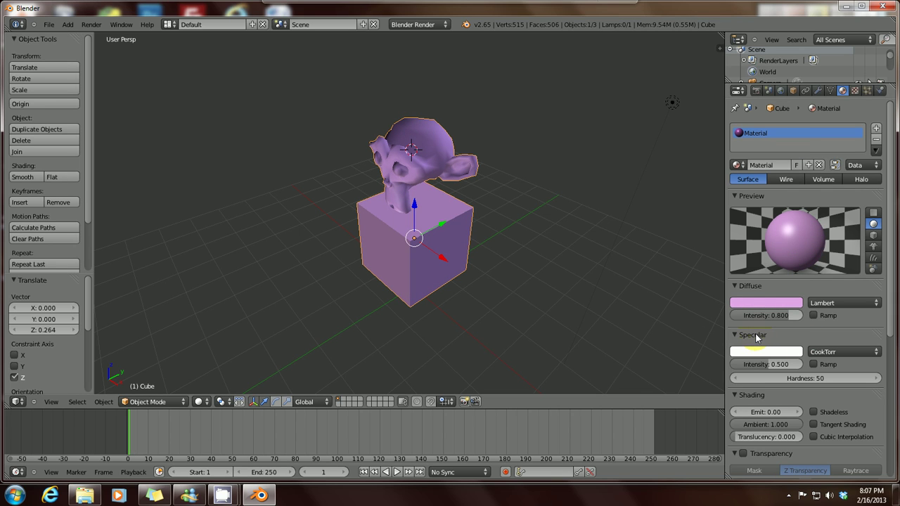
pyautogui.click(797, 224)
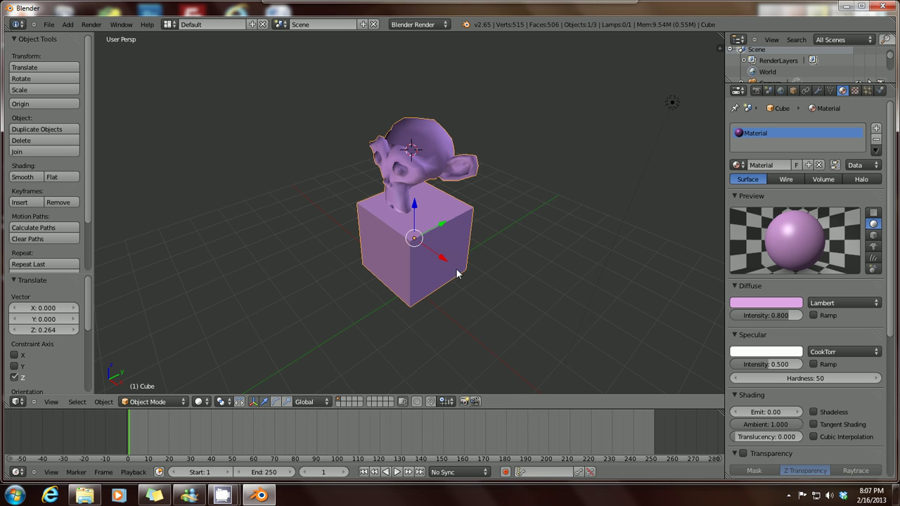
# - Set the material's specular colour to the dark purple sampled from the monkey head in the viewport
pyautogui.click(794, 216)
pyautogui.click(790, 234)
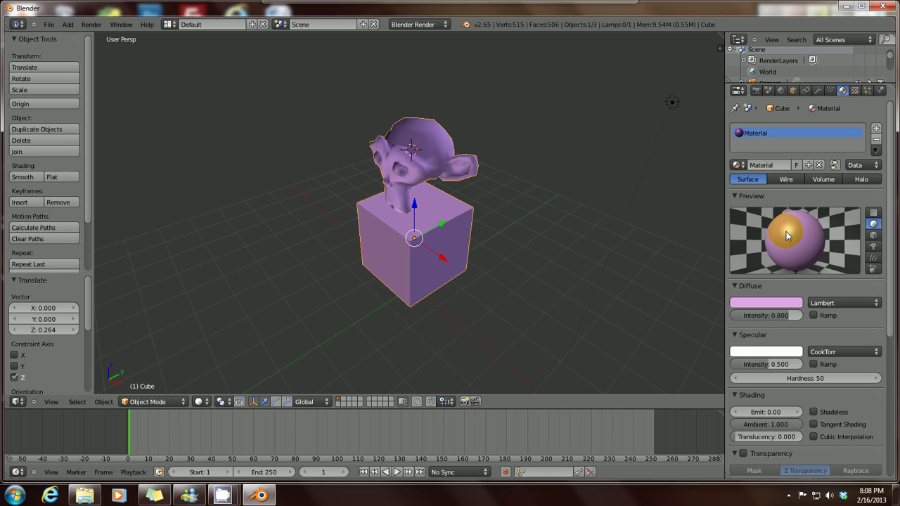
pyautogui.click(762, 351)
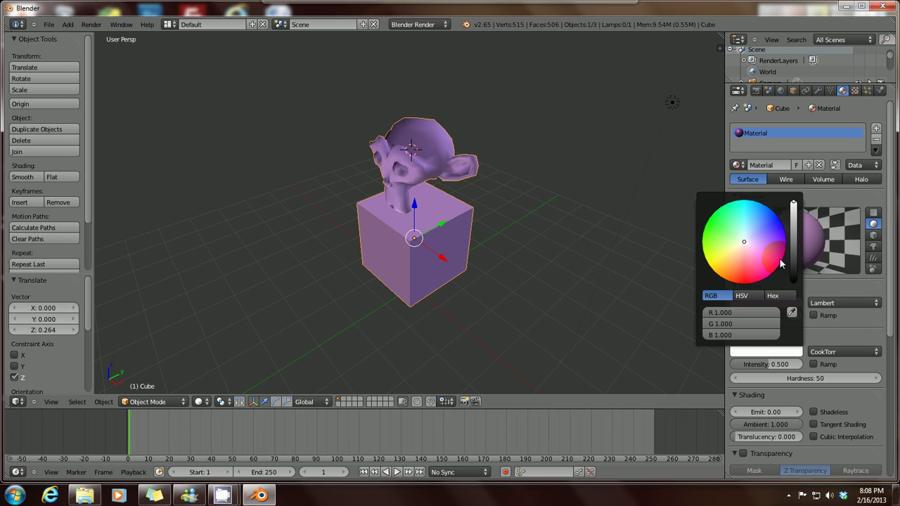
pyautogui.click(792, 313)
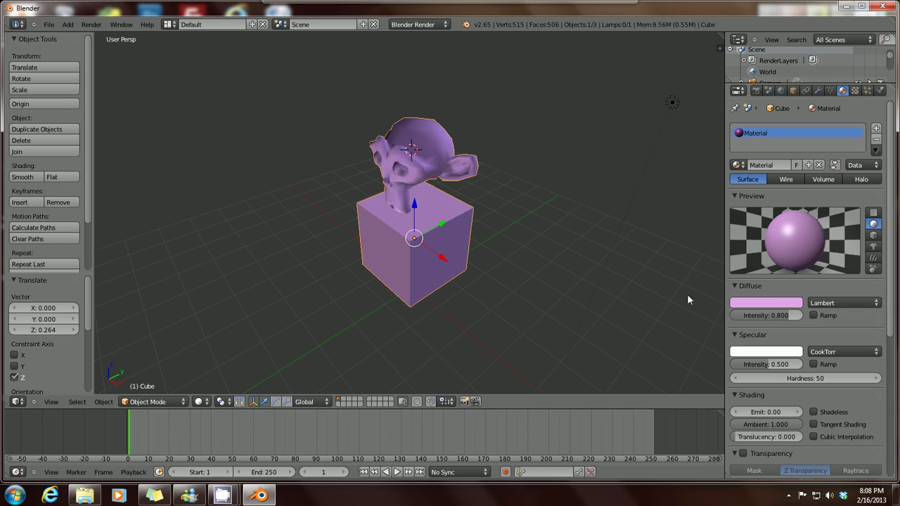
pyautogui.click(395, 141)
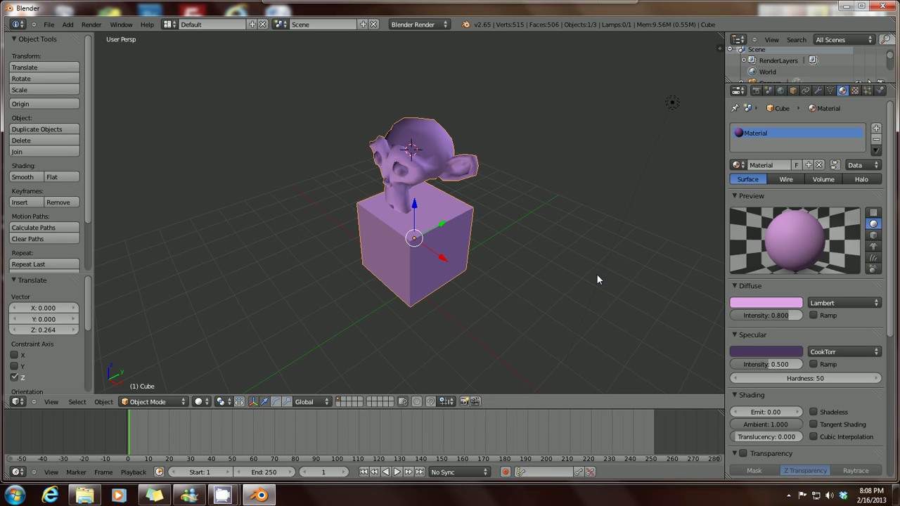
pyautogui.moveTo(468, 275); pyautogui.dragTo(394, 260, button='middle')
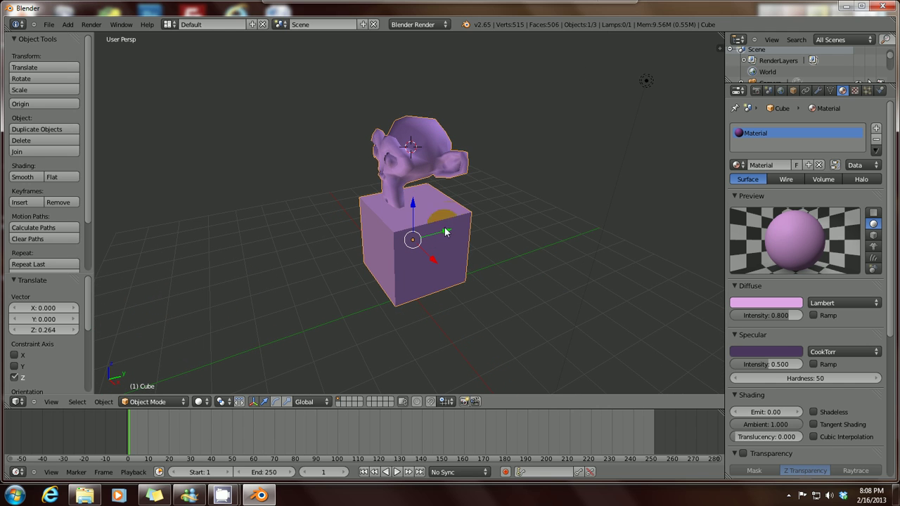
pyautogui.moveTo(427, 273); pyautogui.dragTo(414, 210, button='middle')
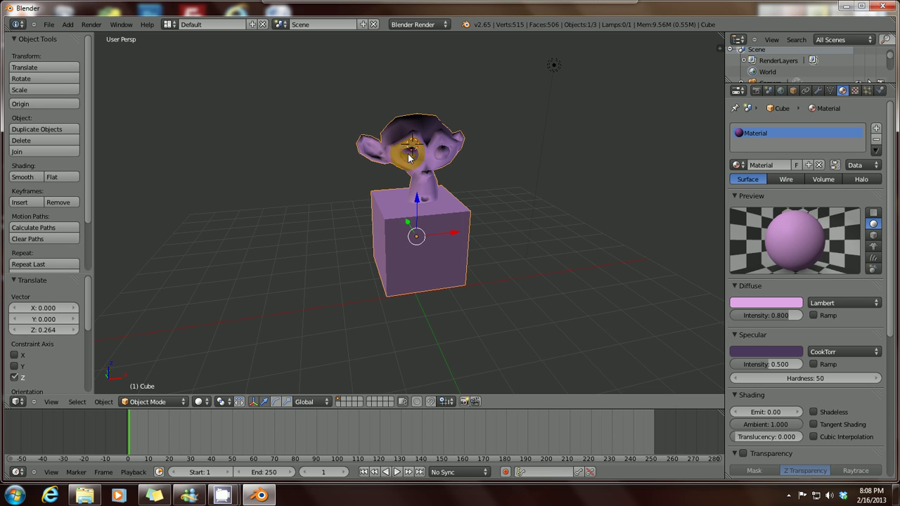
pyautogui.moveTo(416, 197); pyautogui.dragTo(394, 184, button='middle')
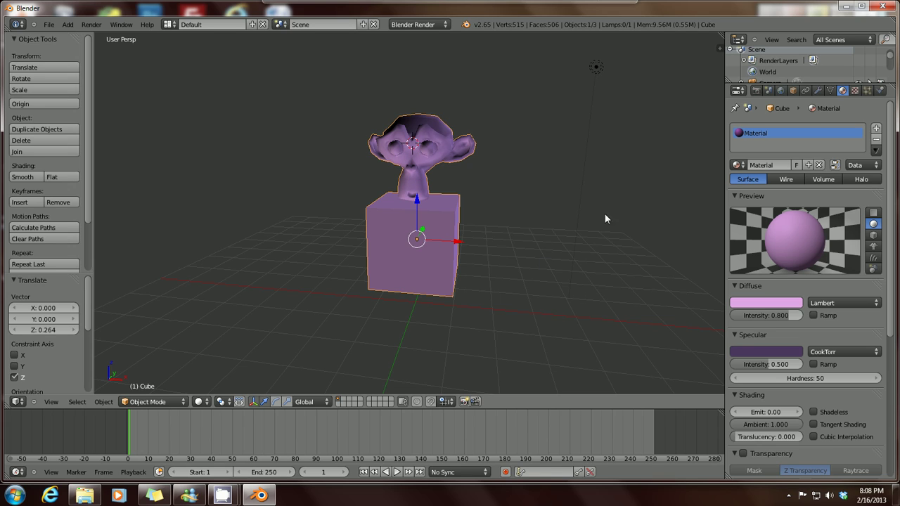
pyautogui.click(820, 115)
pyautogui.click(826, 131)
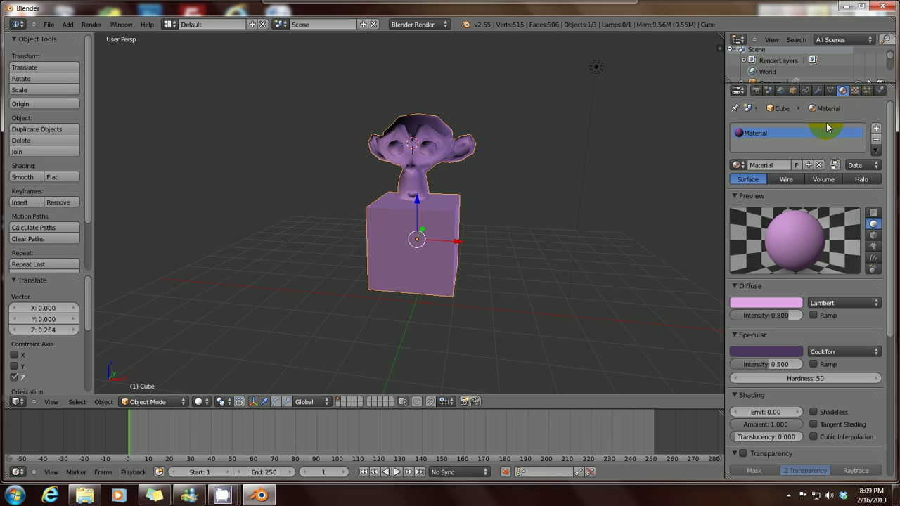
# - Open the texture settings of the joined object's material and collapse the Mapping section
pyautogui.click(854, 91)
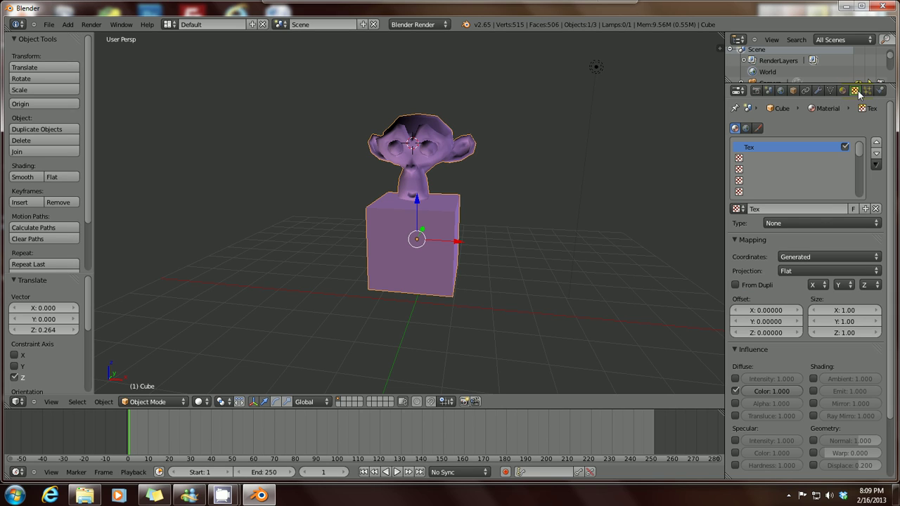
pyautogui.click(812, 193)
pyautogui.scroll(-3, 790, 332)
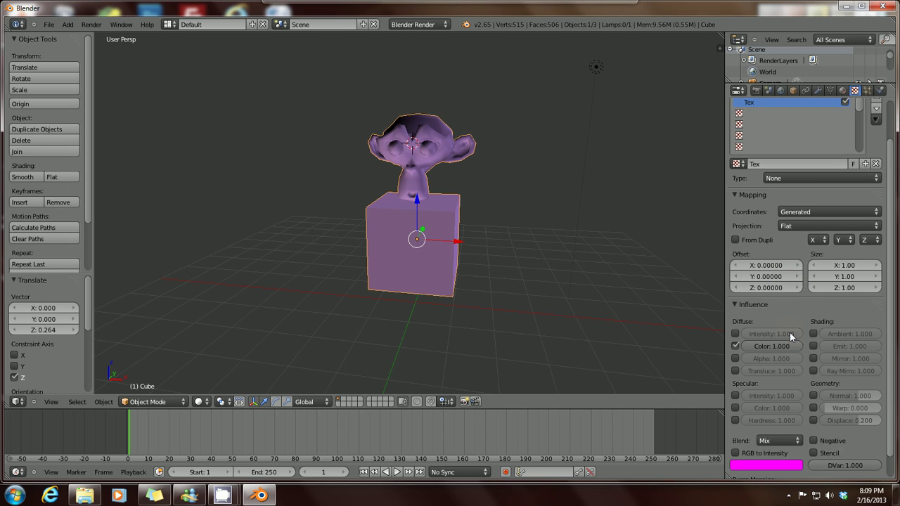
pyautogui.click(734, 172)
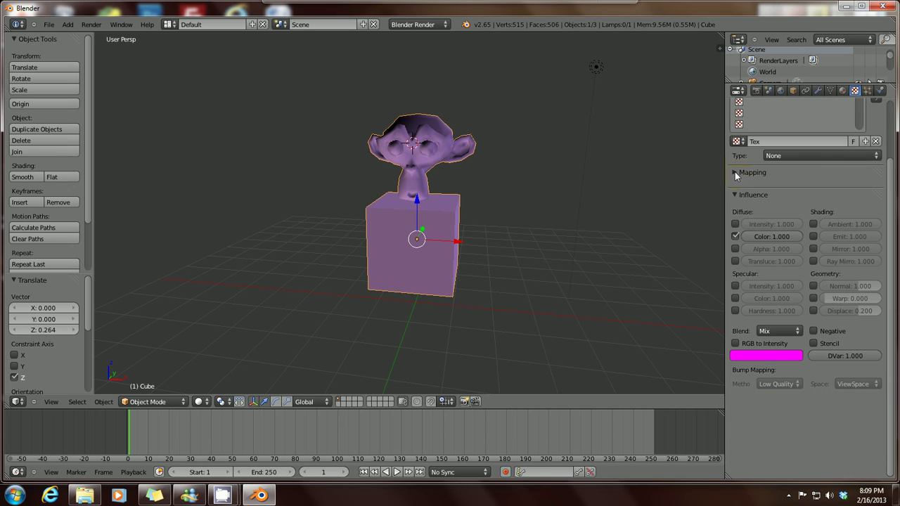
pyautogui.scroll(3, 756, 227)
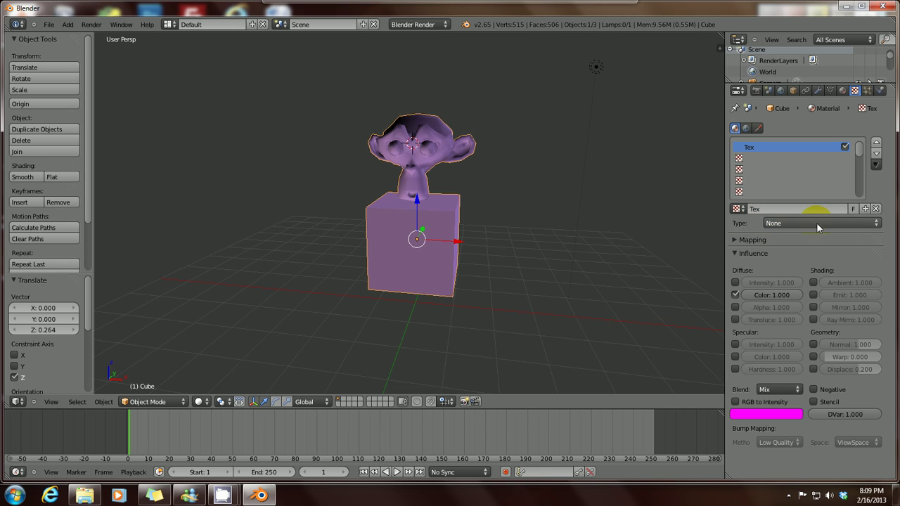
# - Set the texture type to Image or Movie and preview both texture and material on the monkey shape
pyautogui.click(877, 223)
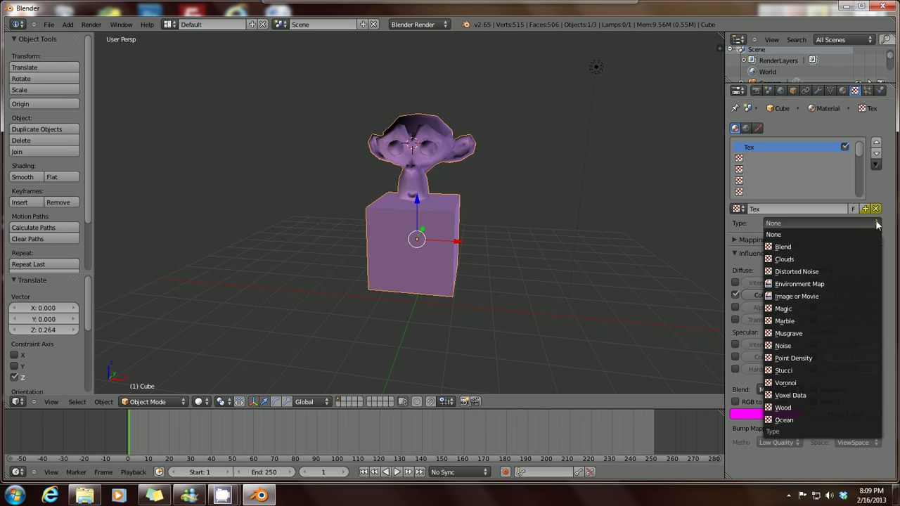
pyautogui.click(816, 296)
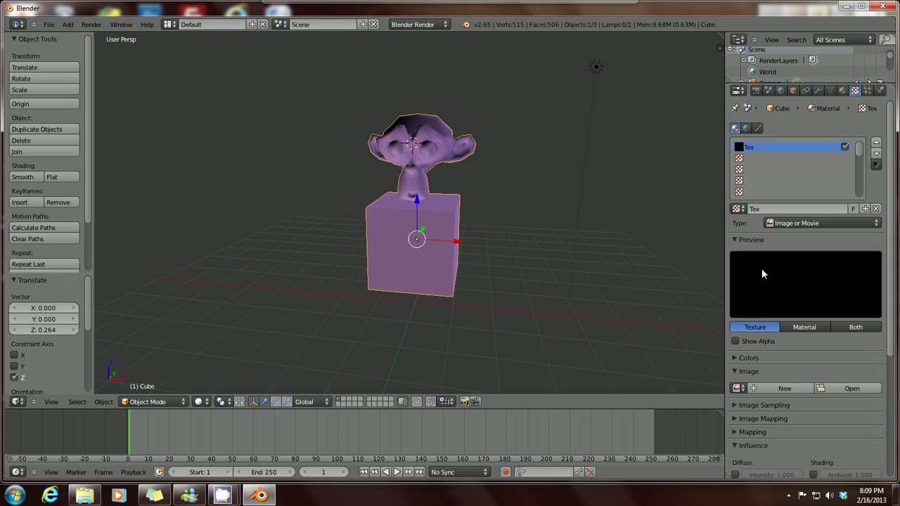
pyautogui.click(850, 326)
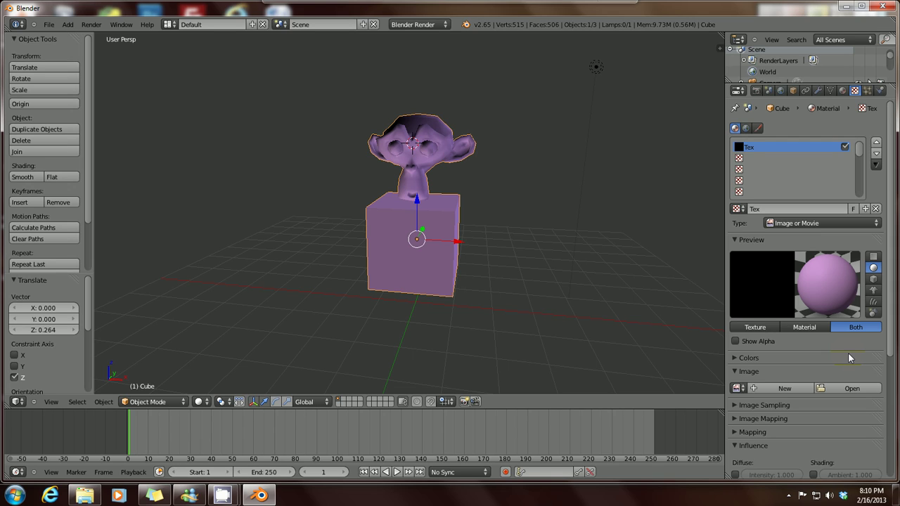
pyautogui.click(873, 290)
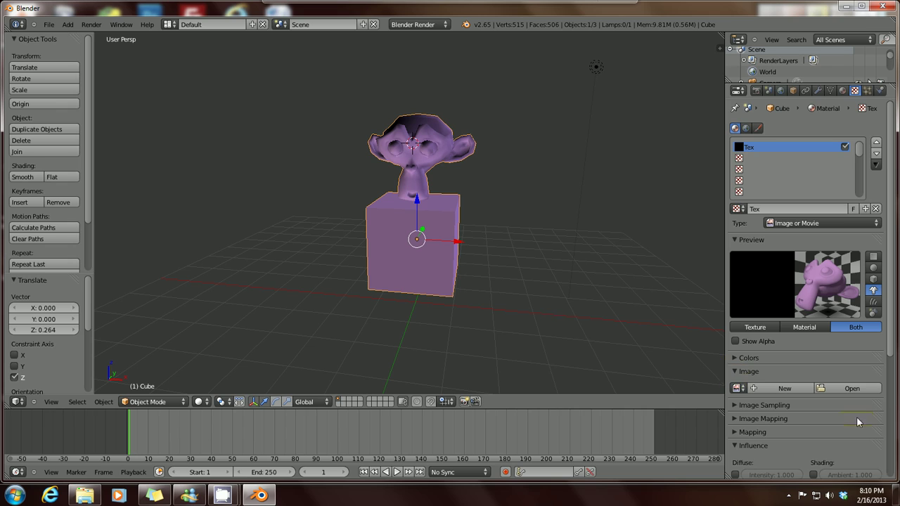
# - Start opening an image for the texture, browse to the K:\blender textures folder and display its files as thumbnails
pyautogui.click(853, 388)
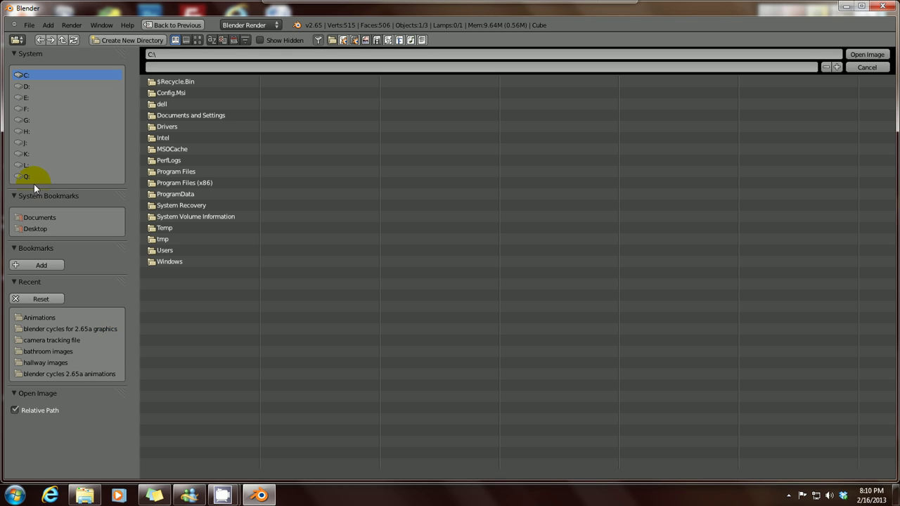
pyautogui.click(26, 154)
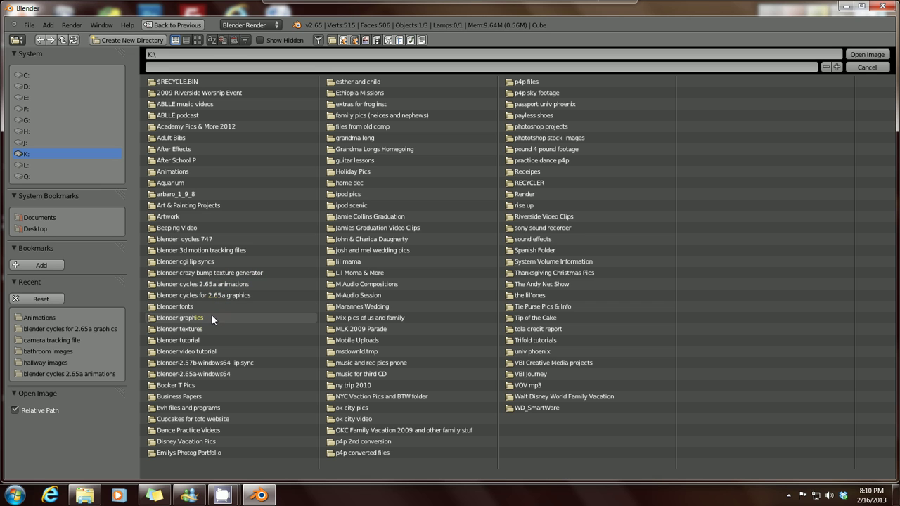
pyautogui.click(197, 328)
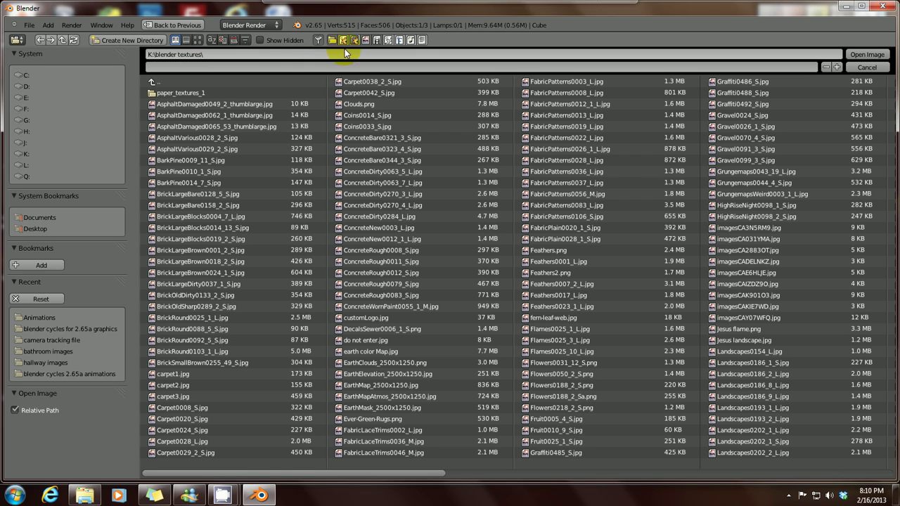
pyautogui.click(197, 40)
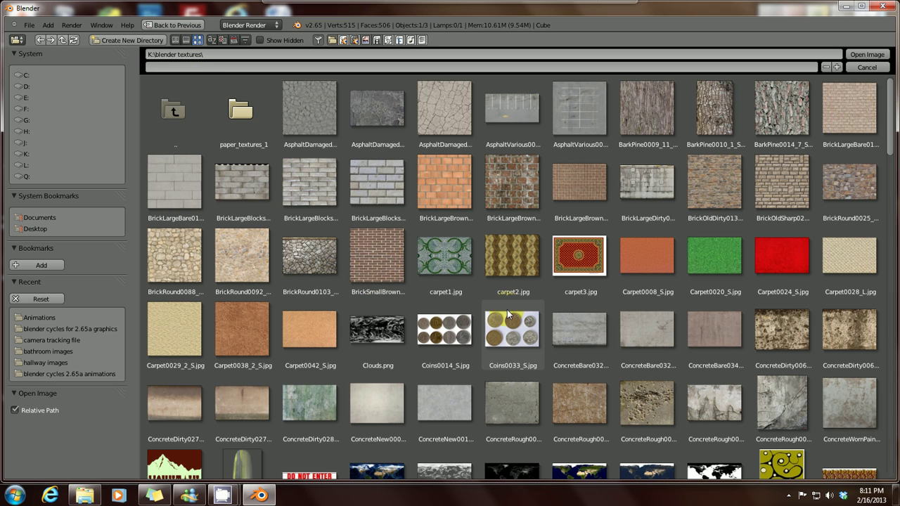
# - Load the plaid fabric image FabricPatterns0106_S.jpg from the texture folder as the material's texture image
pyautogui.scroll(-2, 502, 317)
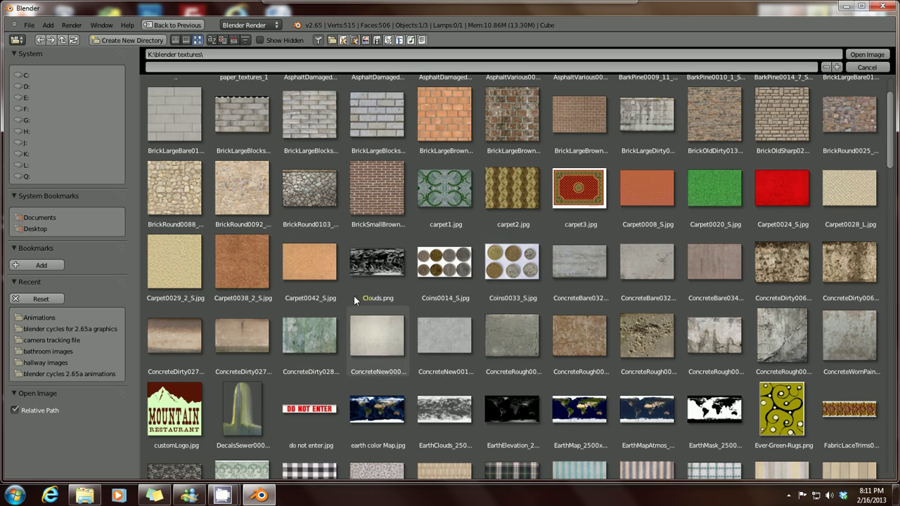
pyautogui.scroll(-2, 347, 297)
pyautogui.scroll(-8, 431, 302)
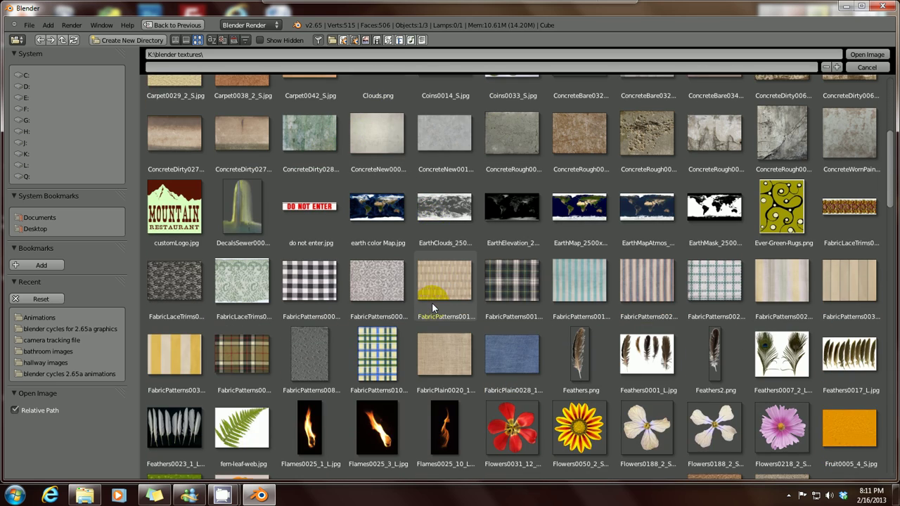
pyautogui.scroll(6, 431, 302)
pyautogui.scroll(-3, 432, 308)
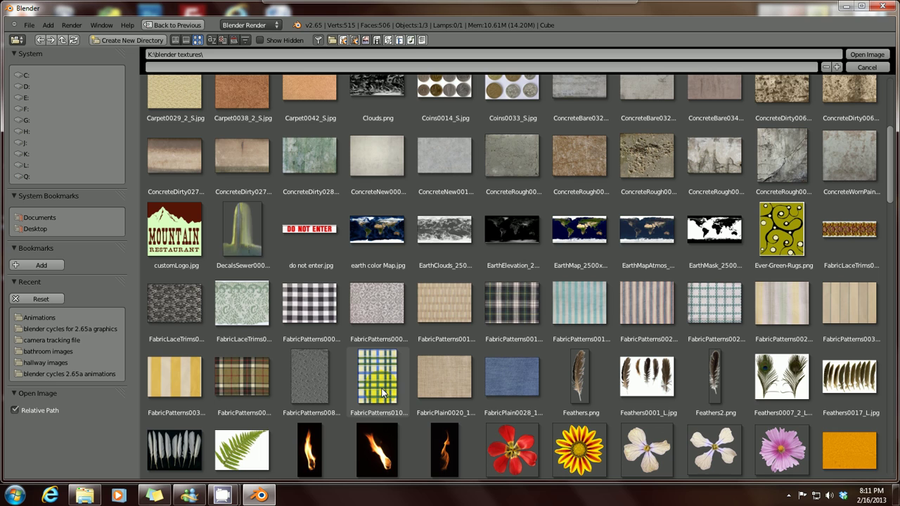
pyautogui.click(382, 387)
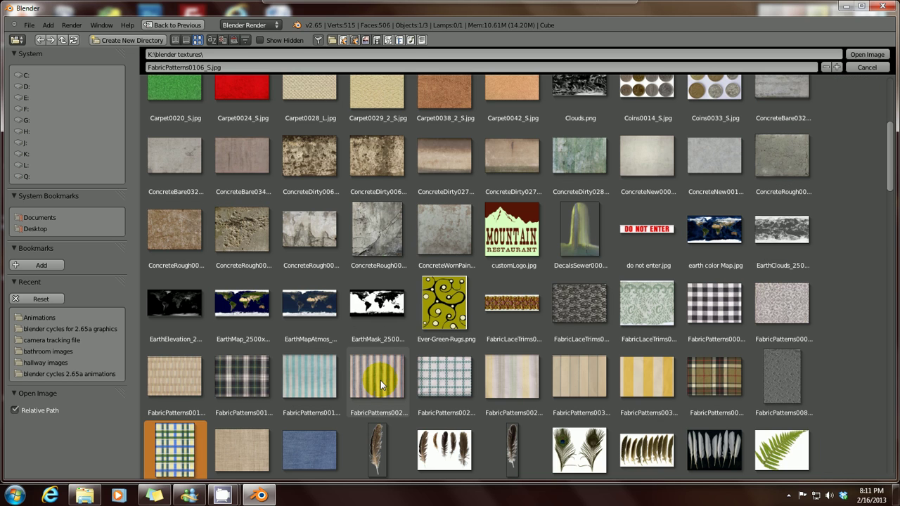
pyautogui.click(870, 56)
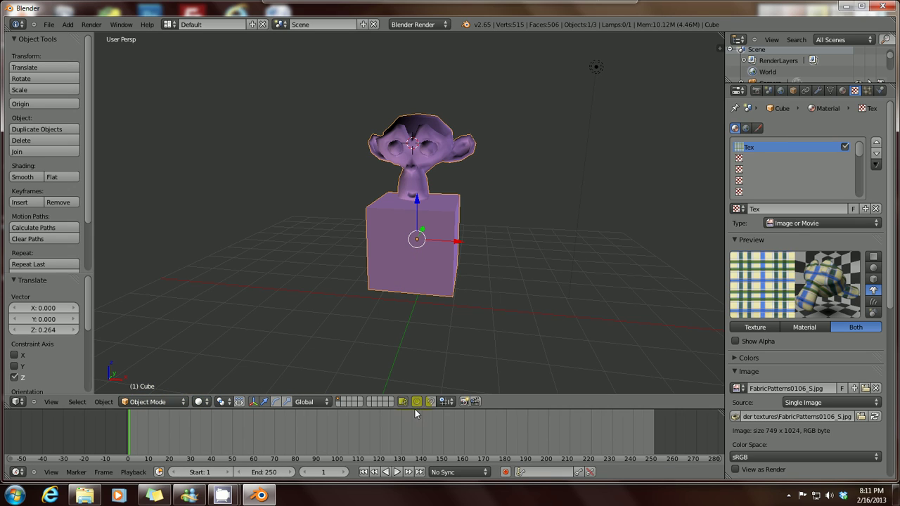
# - Set the viewport shading to Texture and inspect the joined object from several sides
pyautogui.click(207, 402)
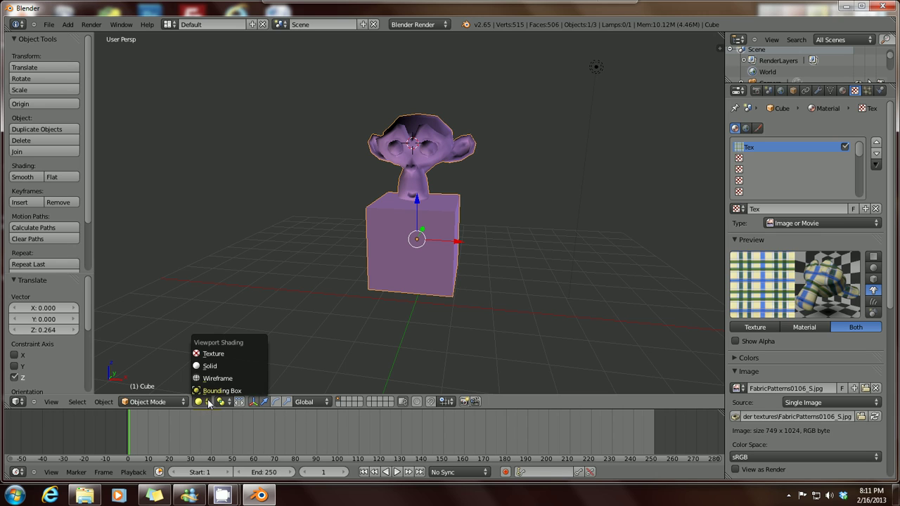
pyautogui.click(214, 354)
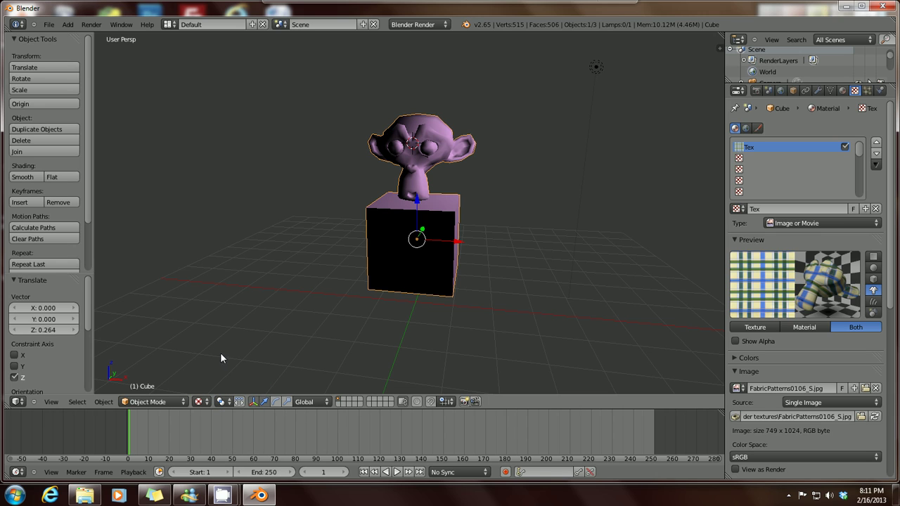
pyautogui.moveTo(411, 292); pyautogui.dragTo(344, 303, button='middle')
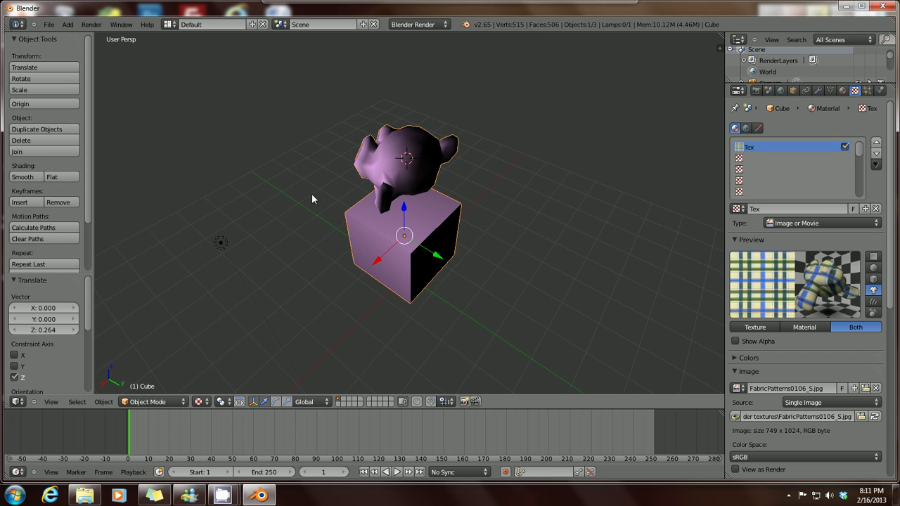
pyautogui.moveTo(312, 193); pyautogui.dragTo(440, 227, button='middle')
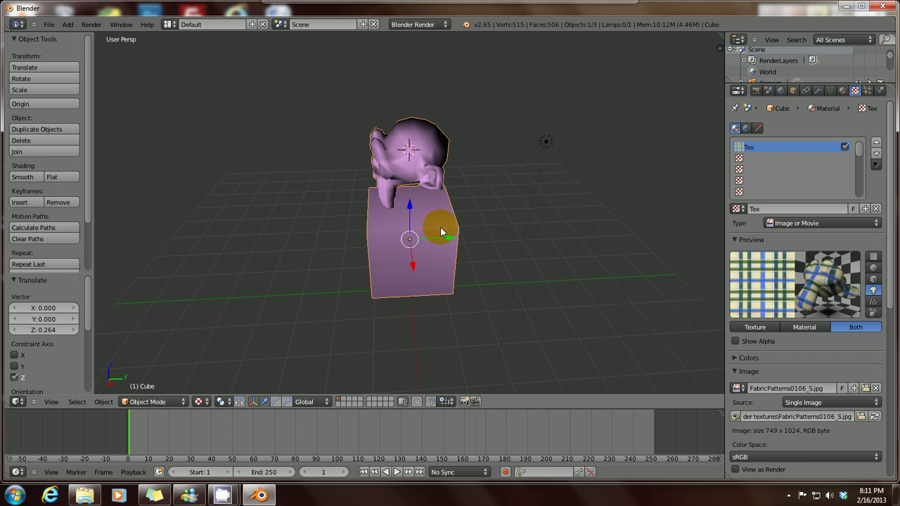
# - Return to the material settings, render the current frame to check the fabric texture, and close the render
pyautogui.click(843, 91)
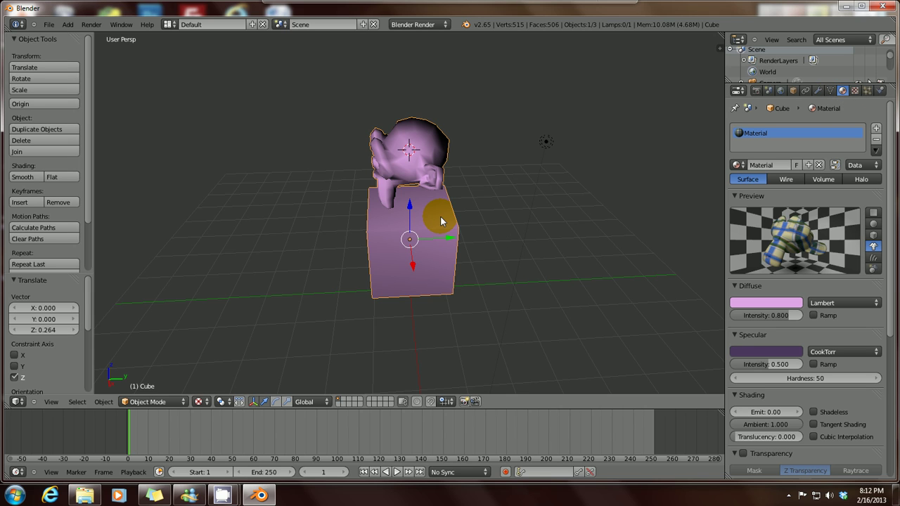
pyautogui.moveTo(440, 216); pyautogui.dragTo(516, 196, button='middle')
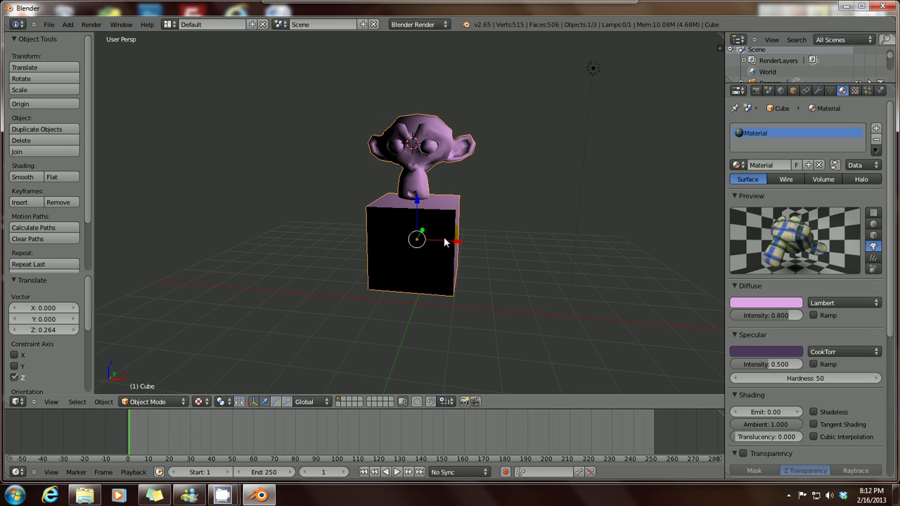
pyautogui.press('F12')
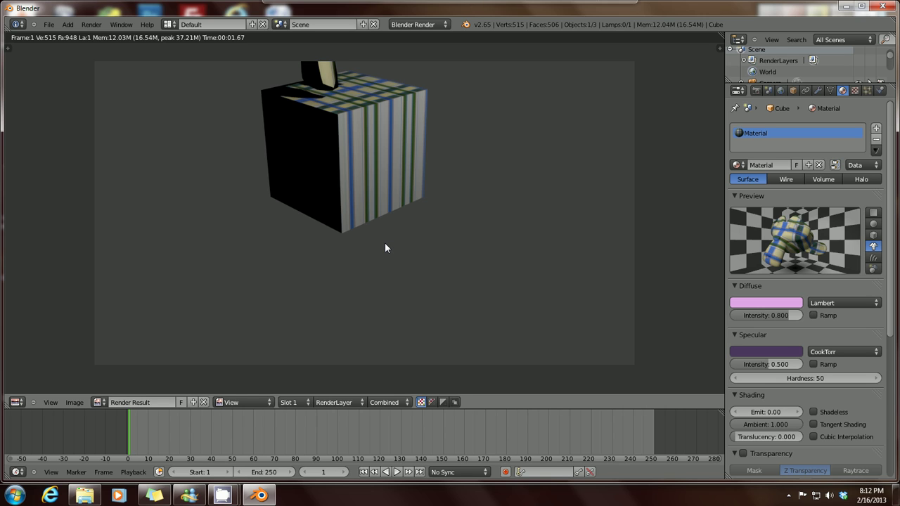
pyautogui.press('Escape')
# - In the camera view, move the camera about -0.64 in X, 0.50 in Y and 1.62 in Z to frame the whole monkey-and-cube object
pyautogui.scroll(-3, 385, 241)
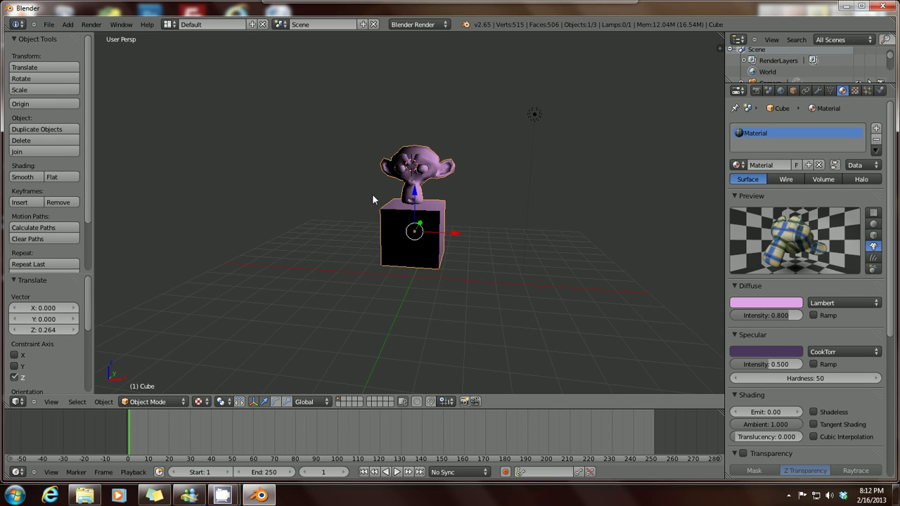
pyautogui.scroll(2, 410, 250)
pyautogui.press('KP_0')
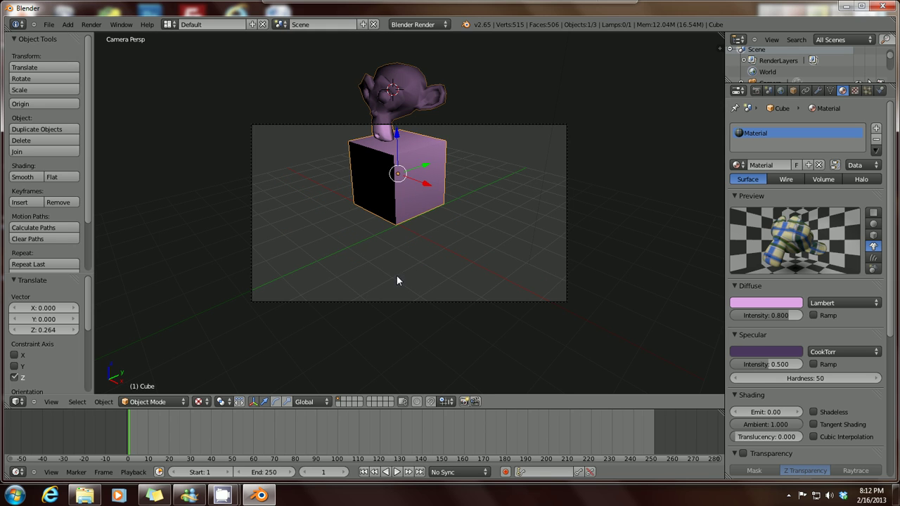
pyautogui.rightClick(449, 124)
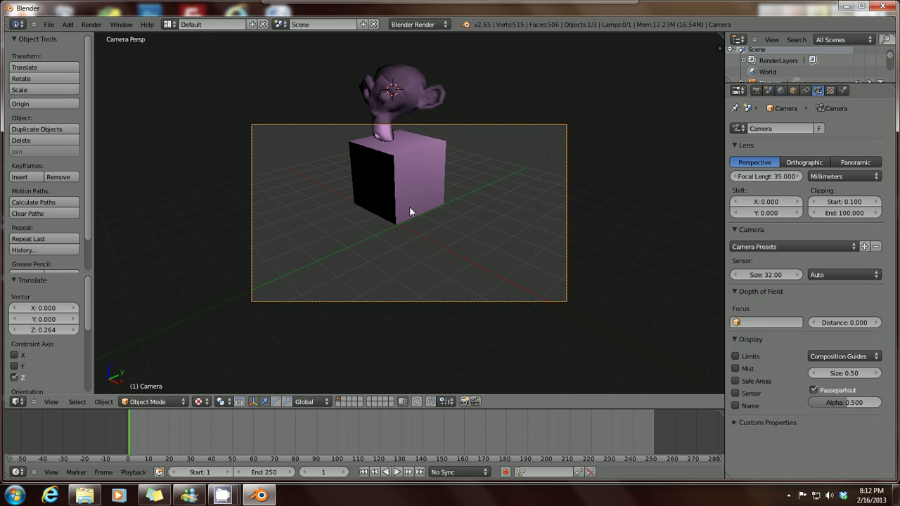
pyautogui.press('g')
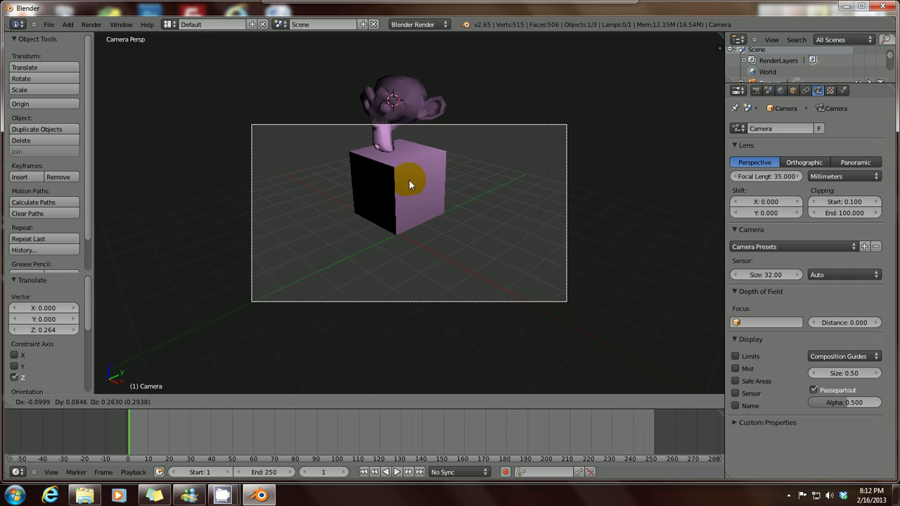
pyautogui.click(405, 108)
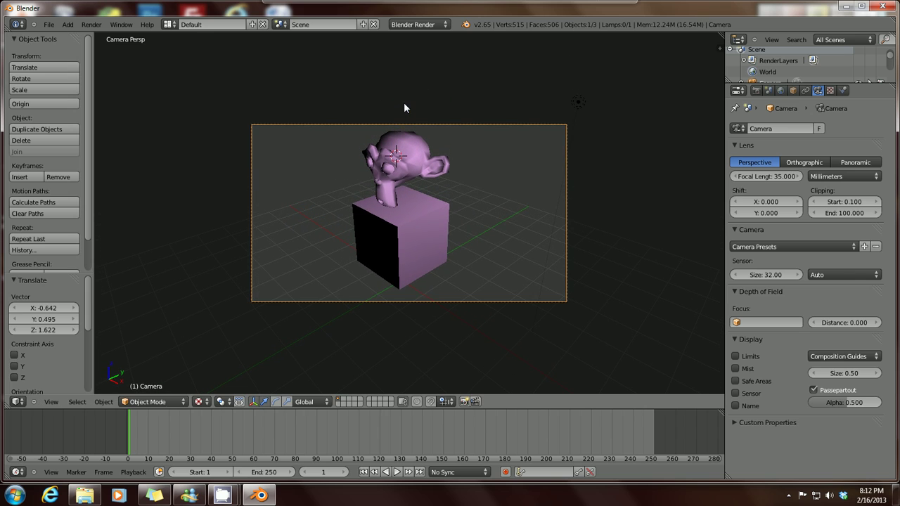
# - From the top view, move the existing point lamp about -3.68 in X and -3.70 in Y to the front of the monkey head
pyautogui.rightClick(577, 102)
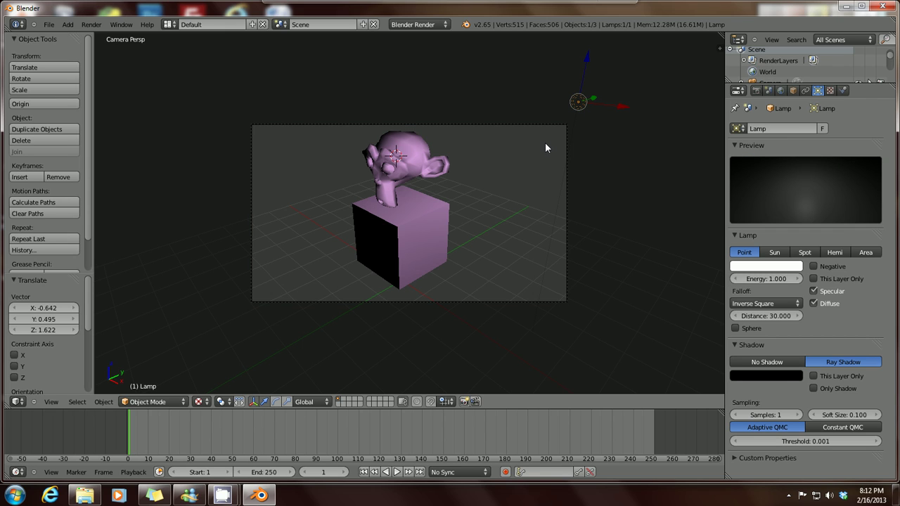
pyautogui.press('KP_7')
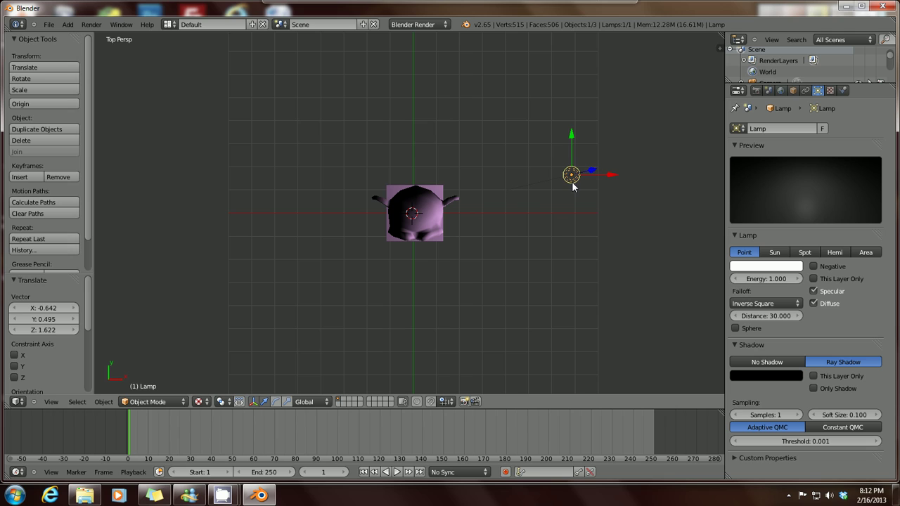
pyautogui.press('g')
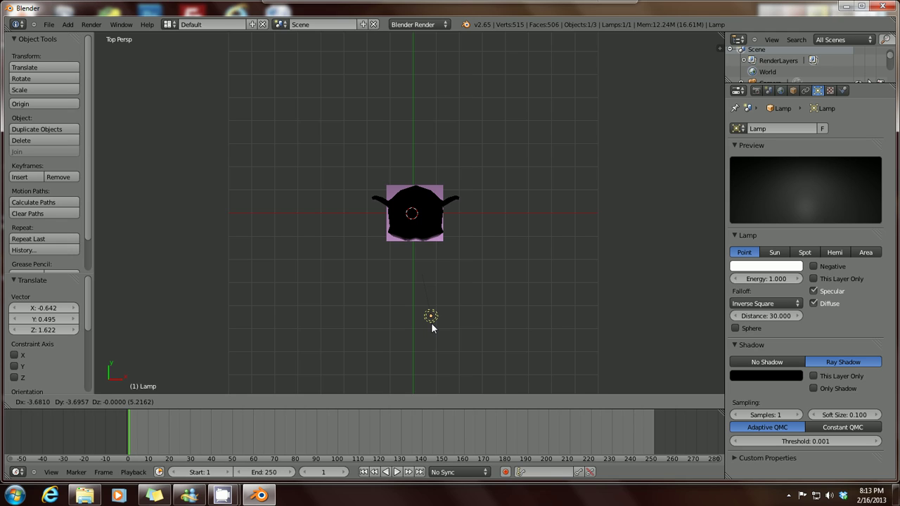
pyautogui.click(431, 324)
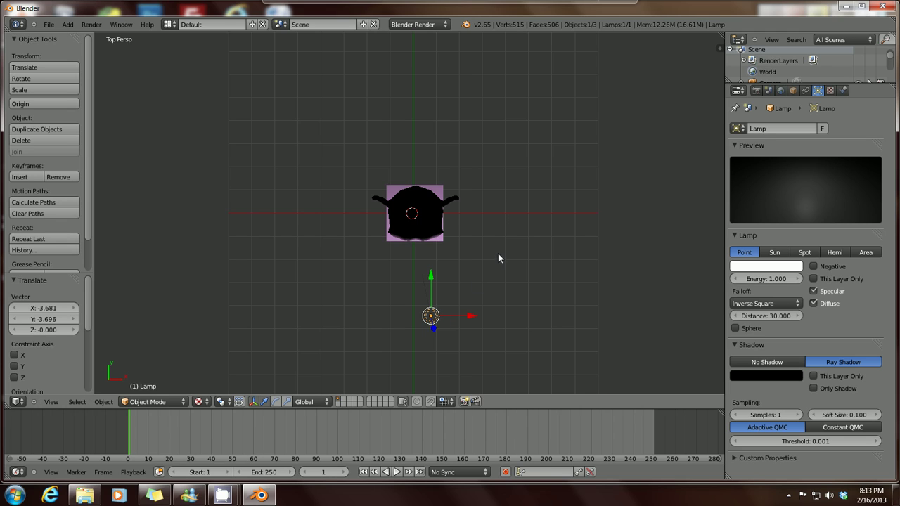
# - Set the render display to New Window, render the current frame to check the lighting, and close the render window
pyautogui.click(755, 91)
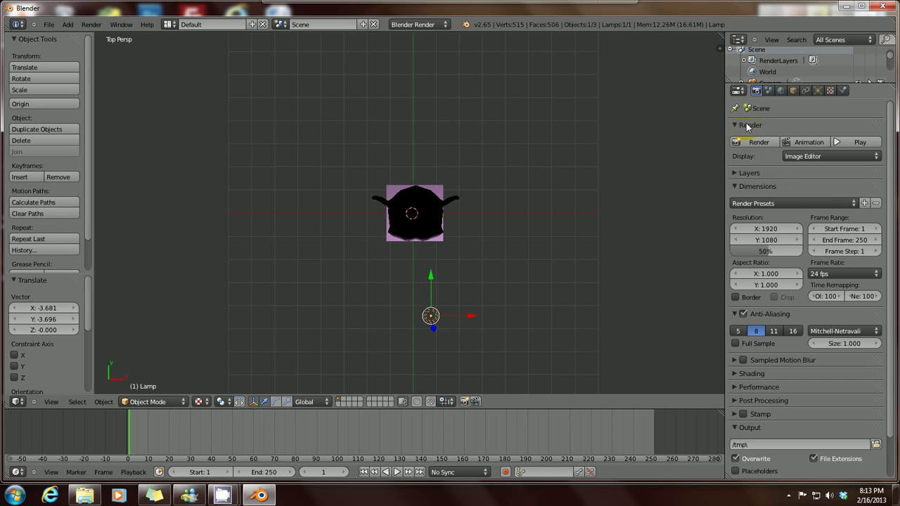
pyautogui.click(876, 156)
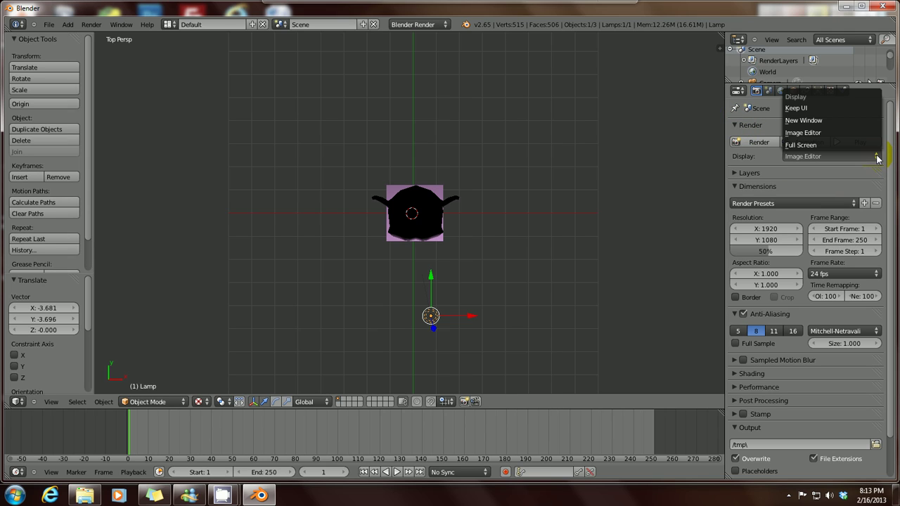
pyautogui.click(814, 121)
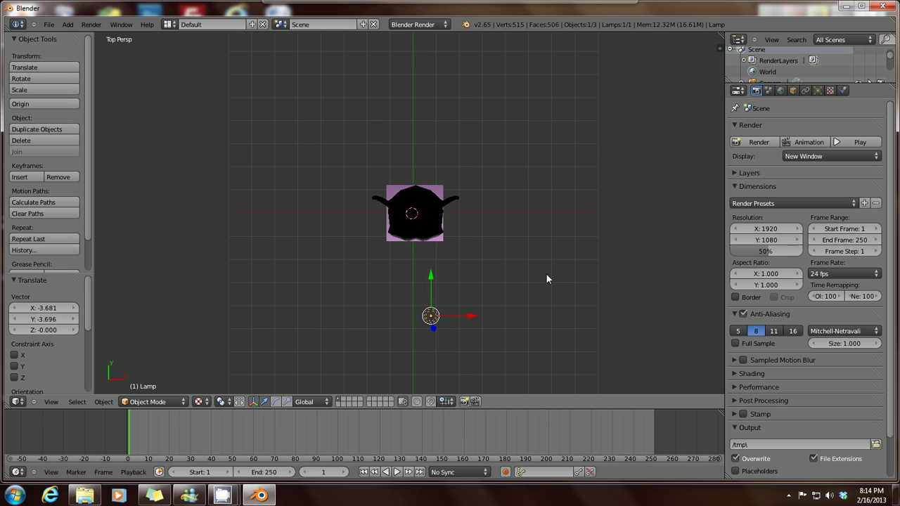
pyautogui.press('F12')
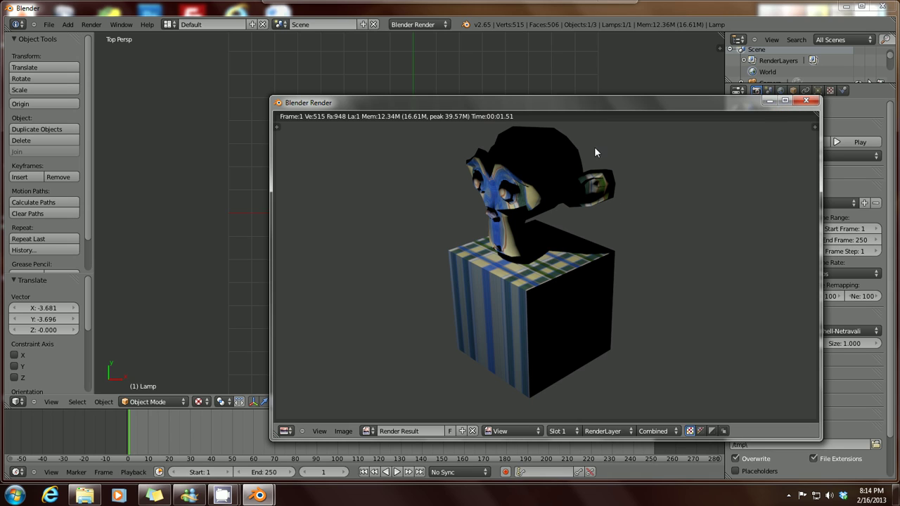
pyautogui.click(804, 102)
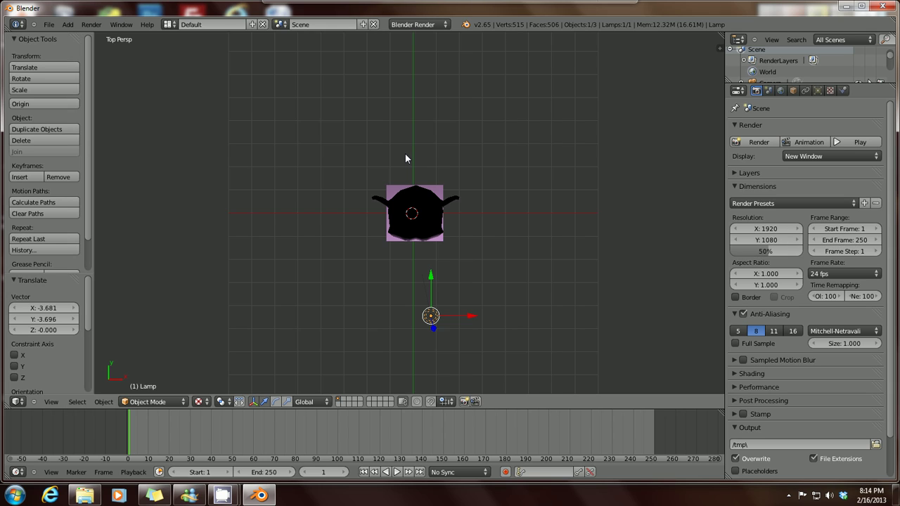
# - Add a Sun lamp to the scene at the 3D cursor on the monkey head
pyautogui.hotkey('shift', 'a')
pyautogui.moveTo(405, 155)
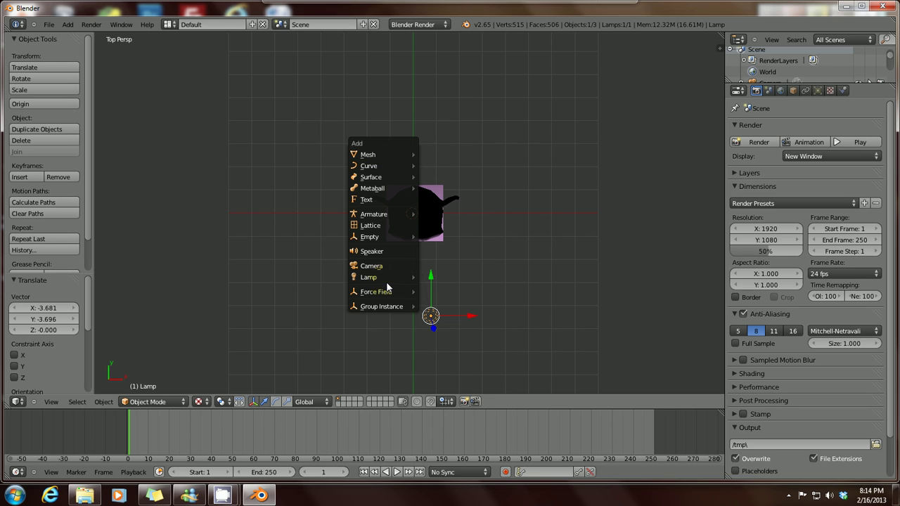
pyautogui.moveTo(385, 277)
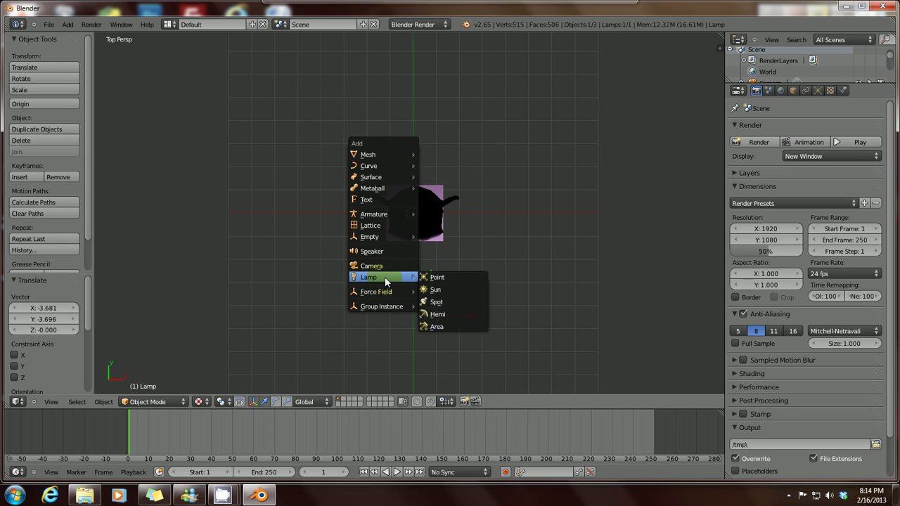
pyautogui.click(451, 289)
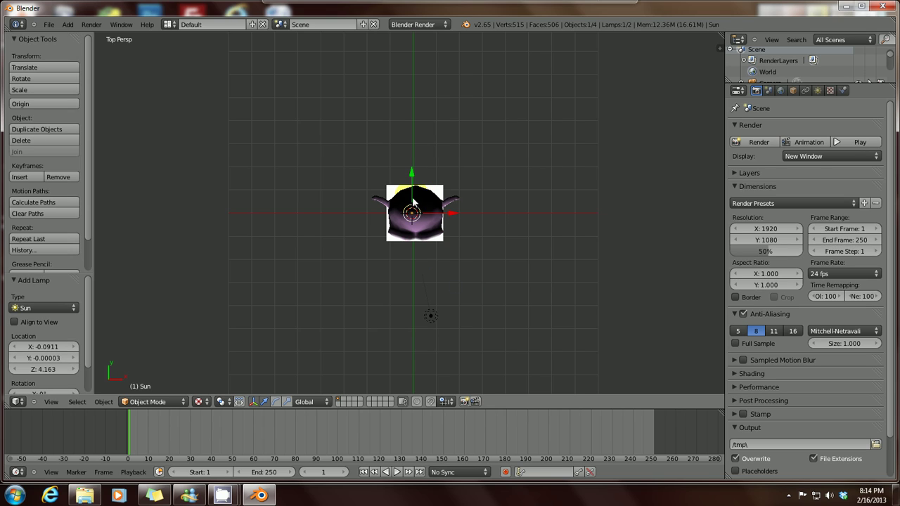
# - Move the sun lamp behind the object, about 2.34 units along Y, 1.14 along X and another 0.1 along Y
pyautogui.press('g')
pyautogui.press('y')
pyautogui.click(443, 149)
pyautogui.press('g')
pyautogui.press('x')
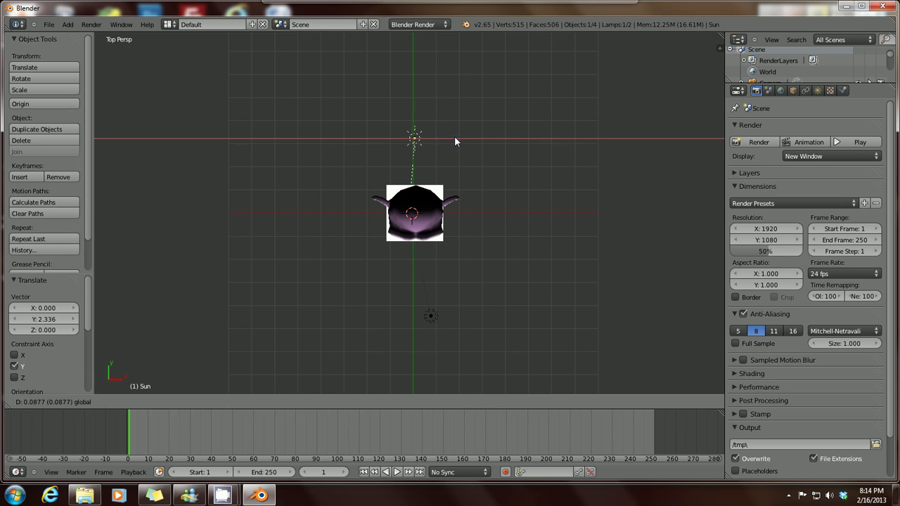
pyautogui.click(478, 138)
pyautogui.press('g')
pyautogui.press('y')
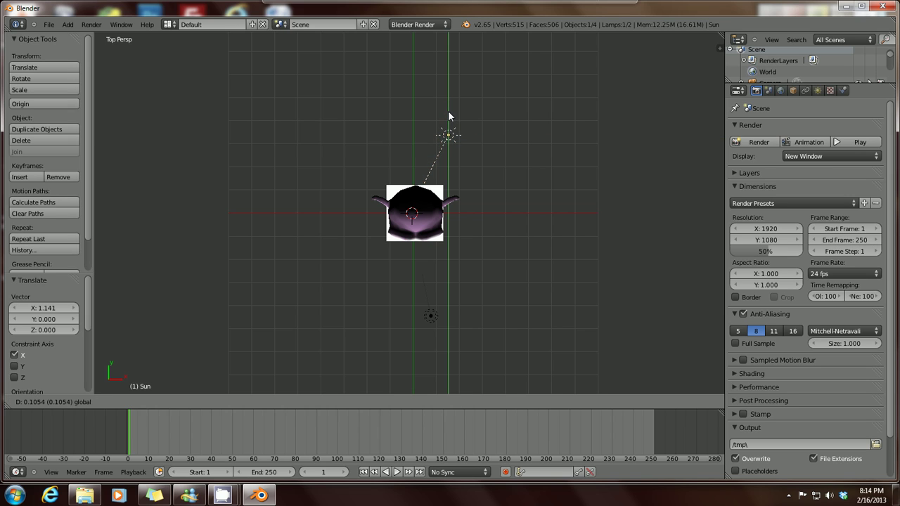
pyautogui.click(448, 112)
# - From the right view, raise the sun lamp about 0.92 units along Z
pyautogui.press('KP_3')
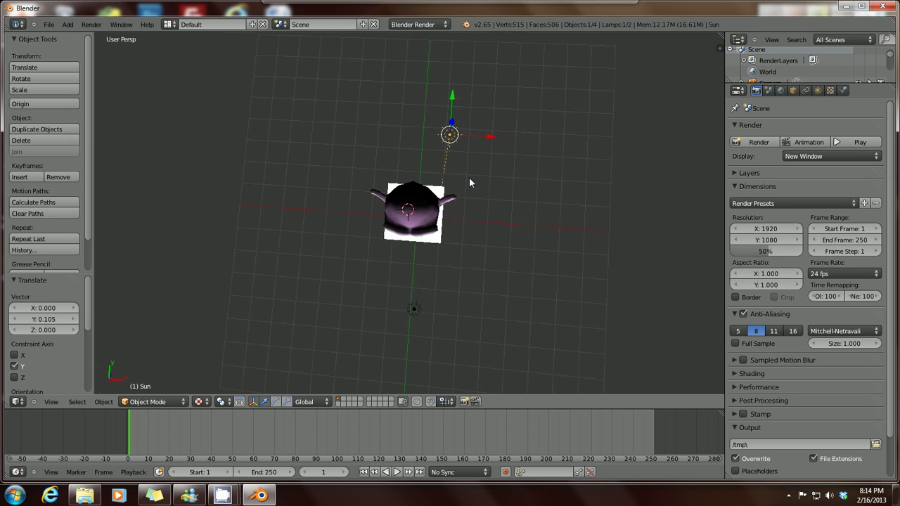
pyautogui.press('g')
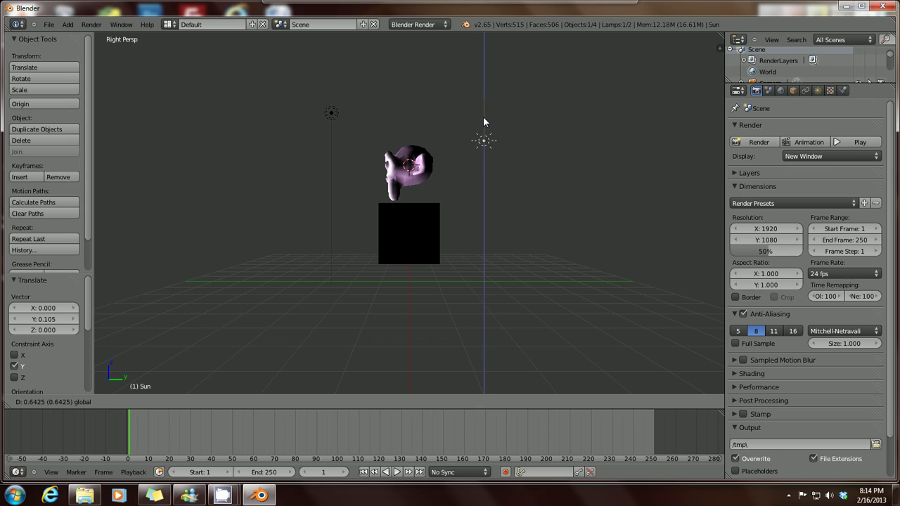
pyautogui.click(483, 110)
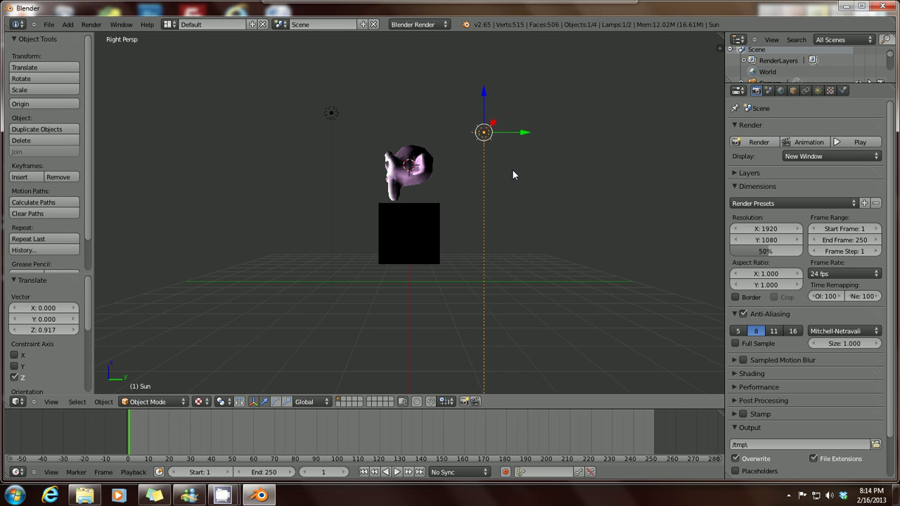
# - Rotate the sun lamp about 55° to aim it at the monkey head, and check the lighting with a render
pyautogui.press('r')
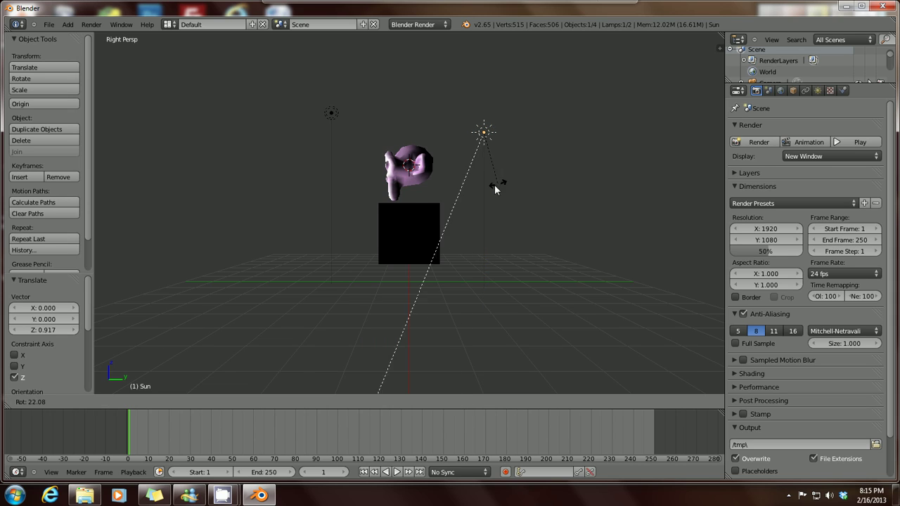
pyautogui.click(465, 194)
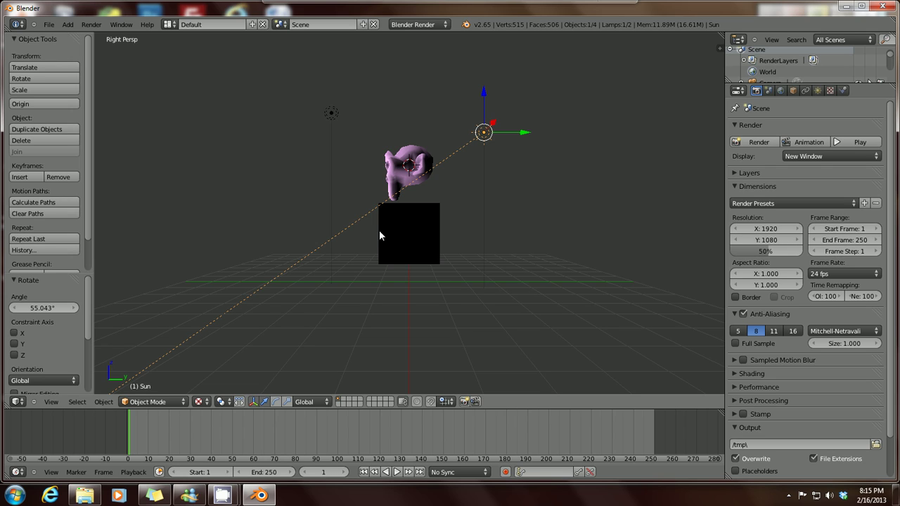
pyautogui.press('F12')
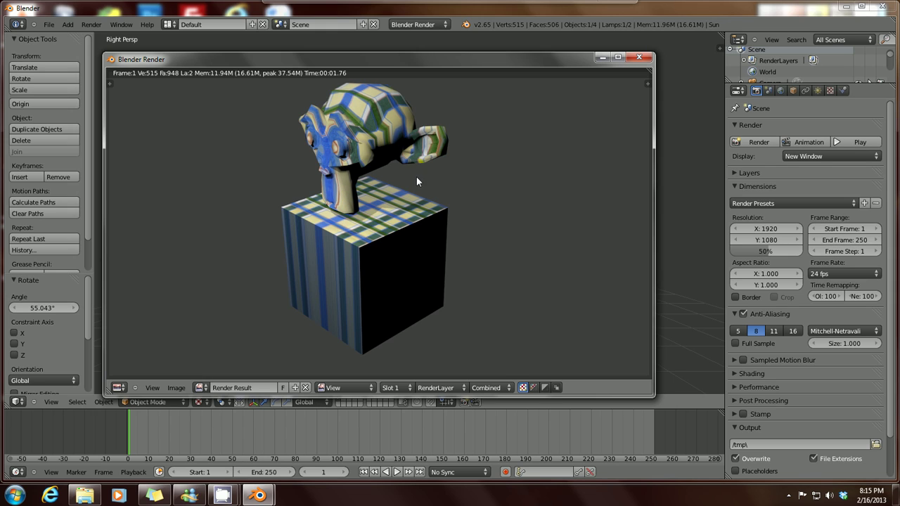
pyautogui.click(638, 57)
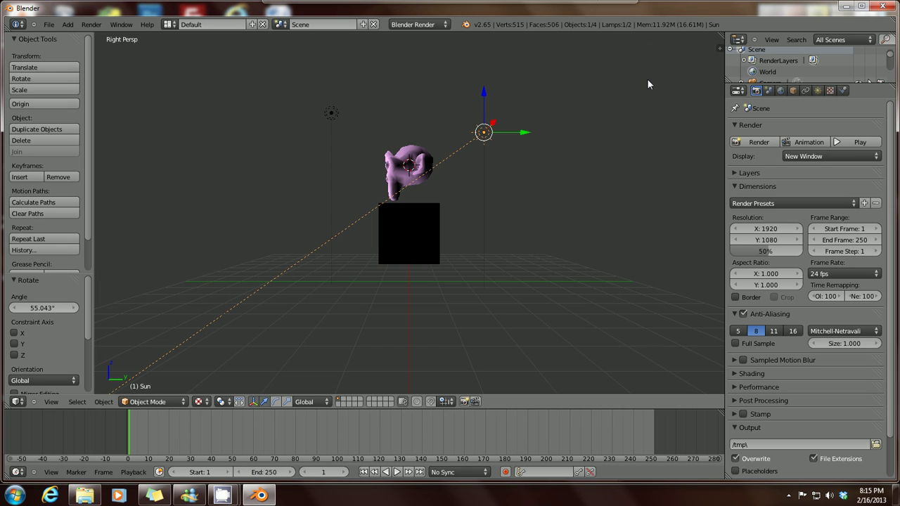
# - Select the joined monkey-and-cube object, show it from the front and add a Subdivision Surface modifier to it
pyautogui.rightClick(404, 162)
pyautogui.keyDown('shift'); pyautogui.rightClick(411, 235); pyautogui.keyUp('shift')
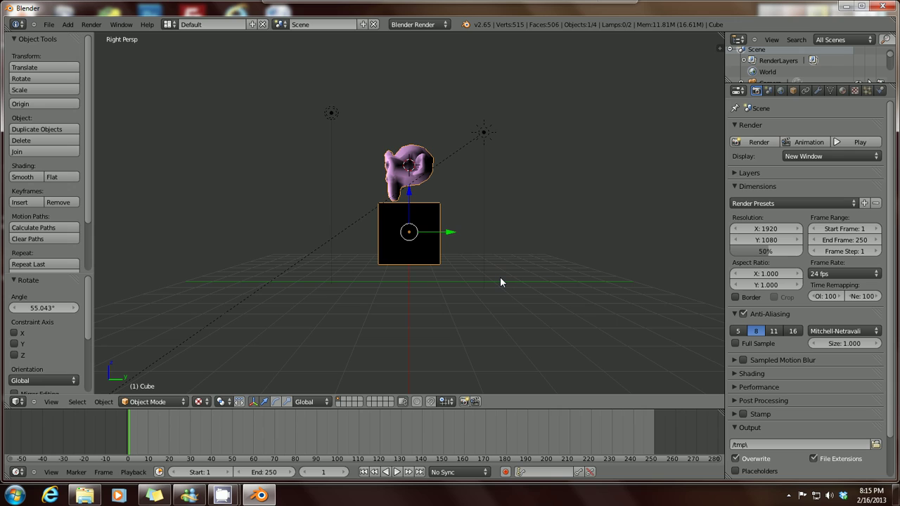
pyautogui.press('KP_1')
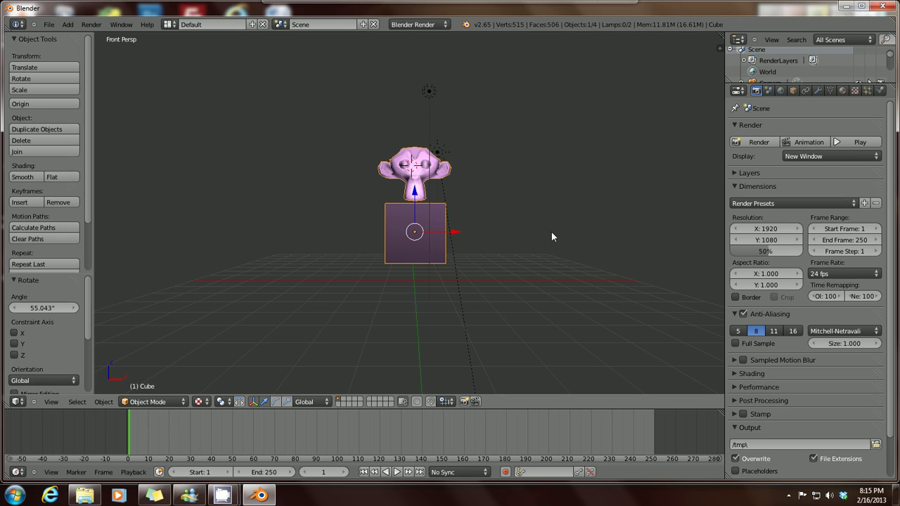
pyautogui.click(818, 93)
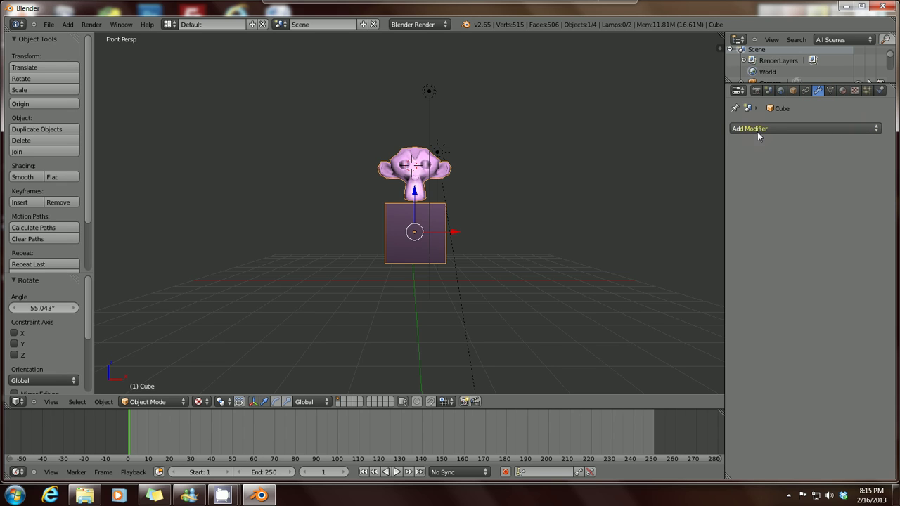
pyautogui.click(876, 129)
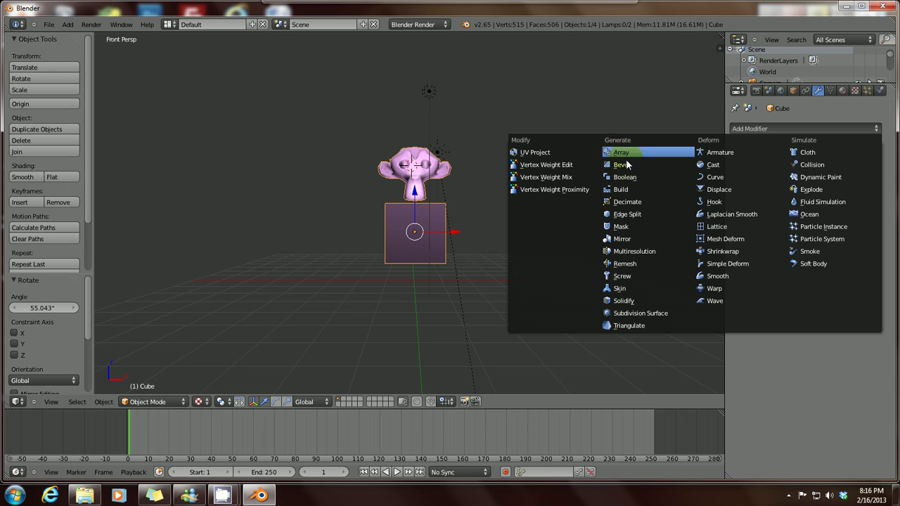
pyautogui.click(642, 316)
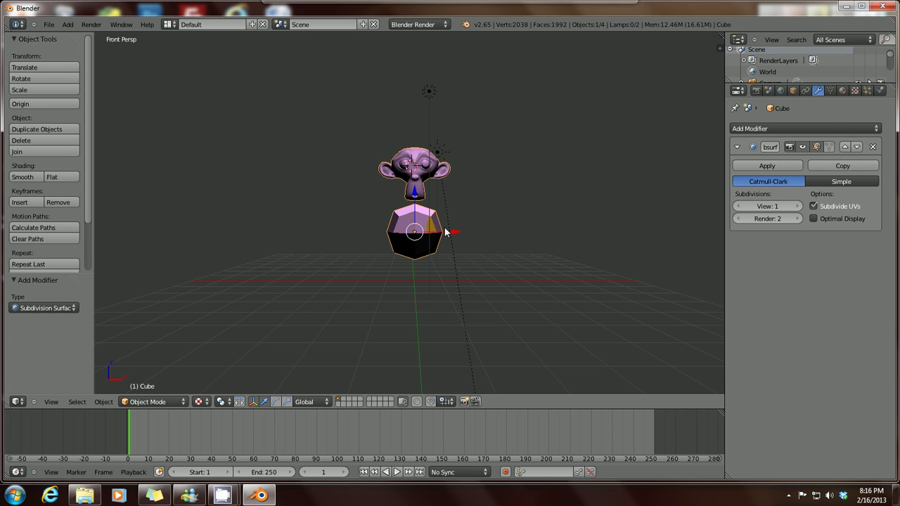
# - Render the subdivided object, close the render and inspect the smoothed shape up close in the front view
pyautogui.press('F12')
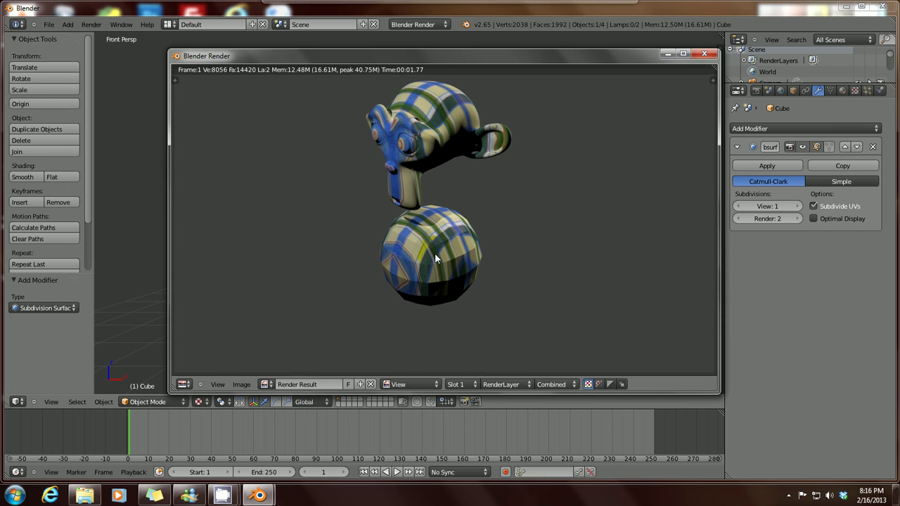
pyautogui.click(703, 53)
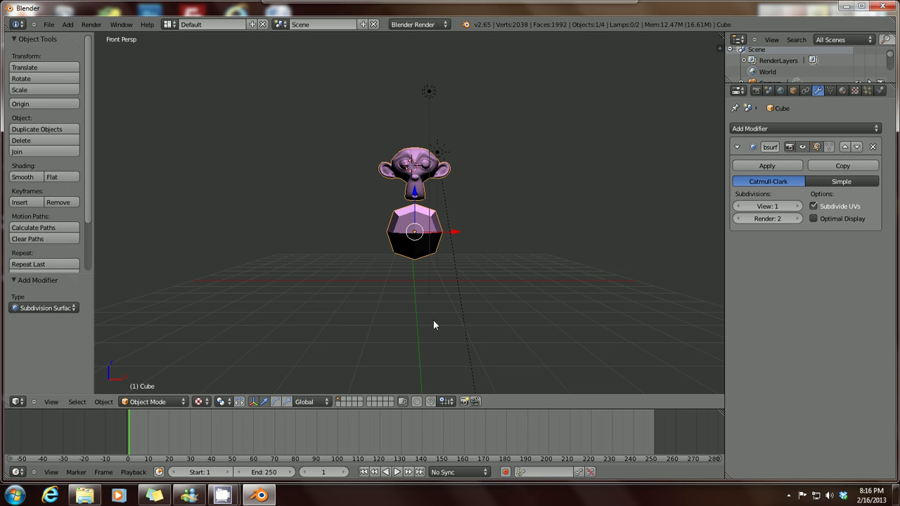
pyautogui.scroll(3, 418, 226)
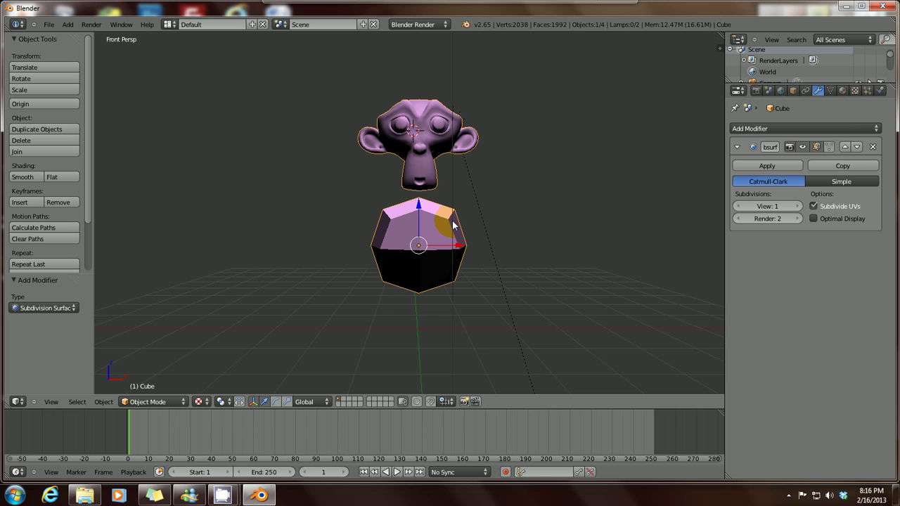
pyautogui.scroll(-1, 446, 226)
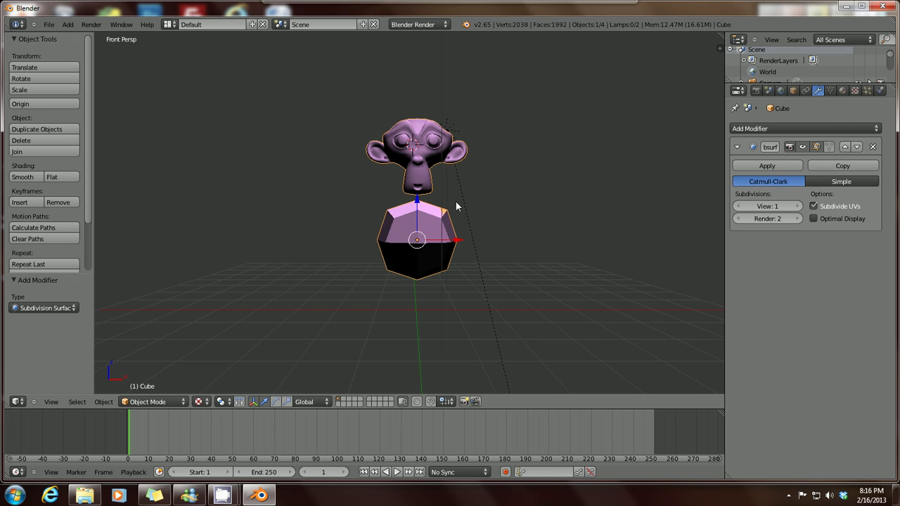
# - Orbit to an angled view of the monkey-and-cube object and review its material and texture settings alongside the scene's render settings
pyautogui.moveTo(456, 201); pyautogui.dragTo(369, 224, button='middle')
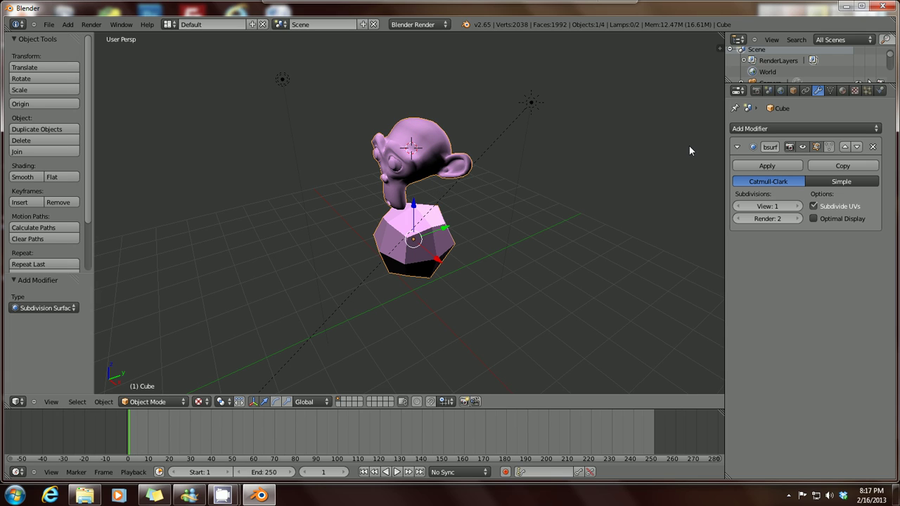
pyautogui.click(841, 92)
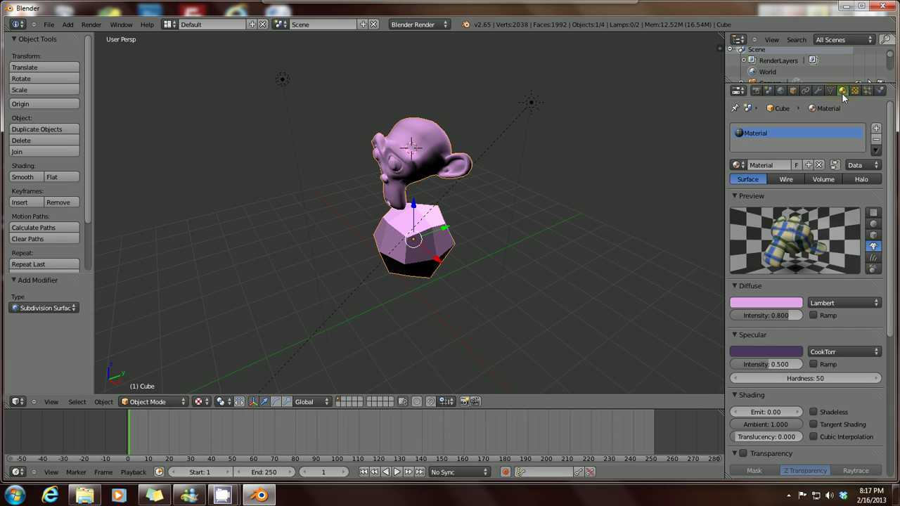
pyautogui.click(856, 91)
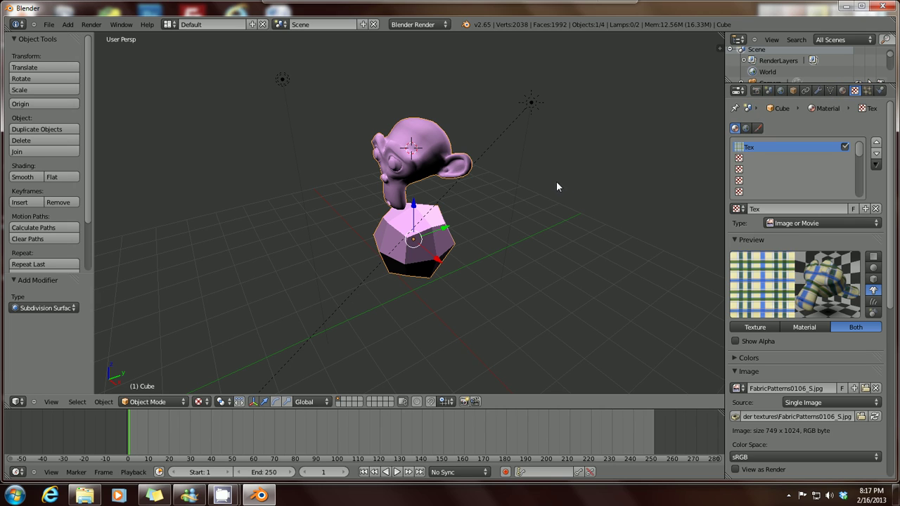
pyautogui.click(755, 90)
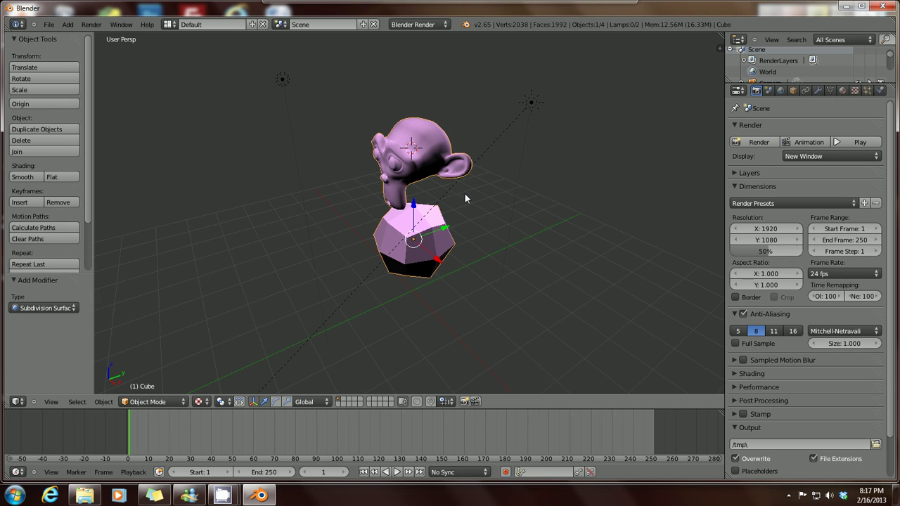
pyautogui.click(854, 90)
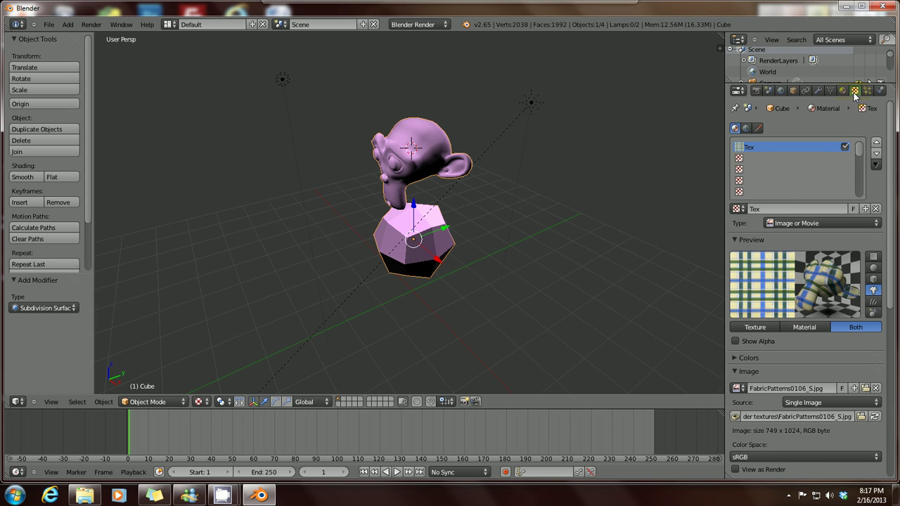
pyautogui.click(842, 94)
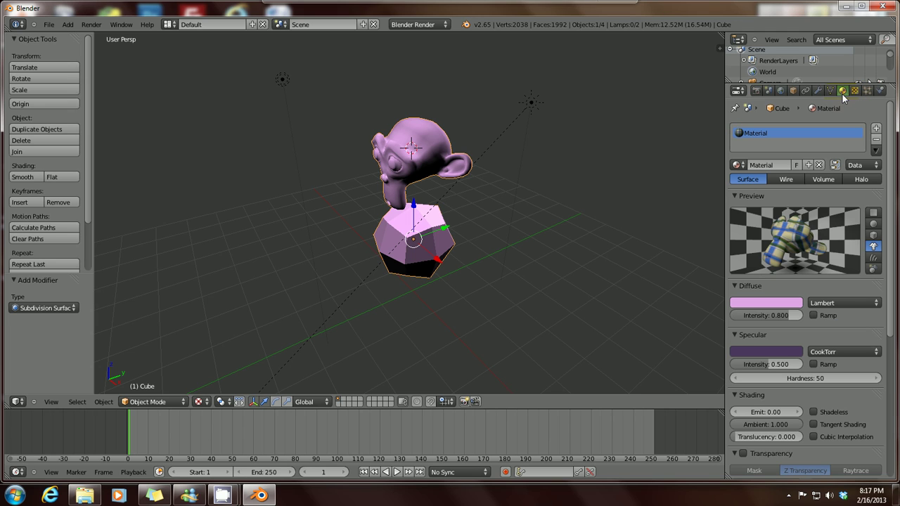
# - Set the influence blend mode of the FabricPatterns0106_S.jpg image texture to Multiply
pyautogui.click(854, 94)
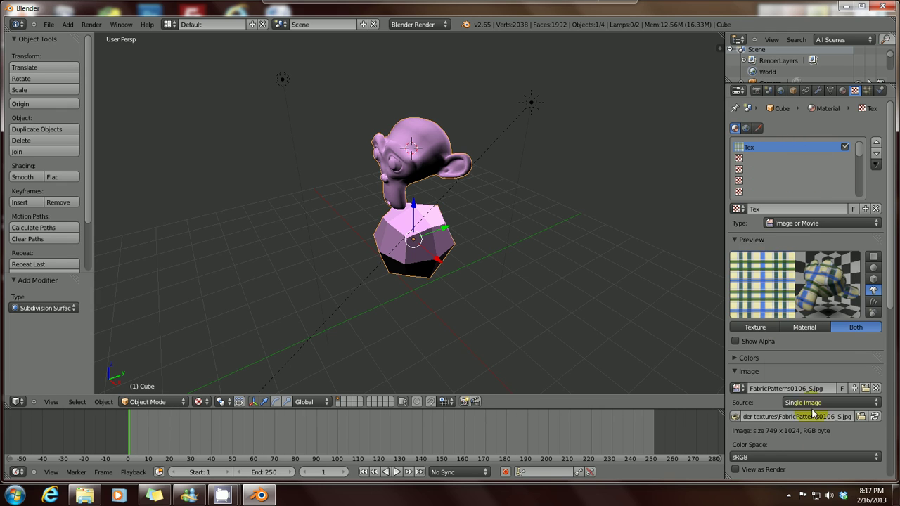
pyautogui.scroll(-3, 797, 402)
pyautogui.scroll(-7, 797, 402)
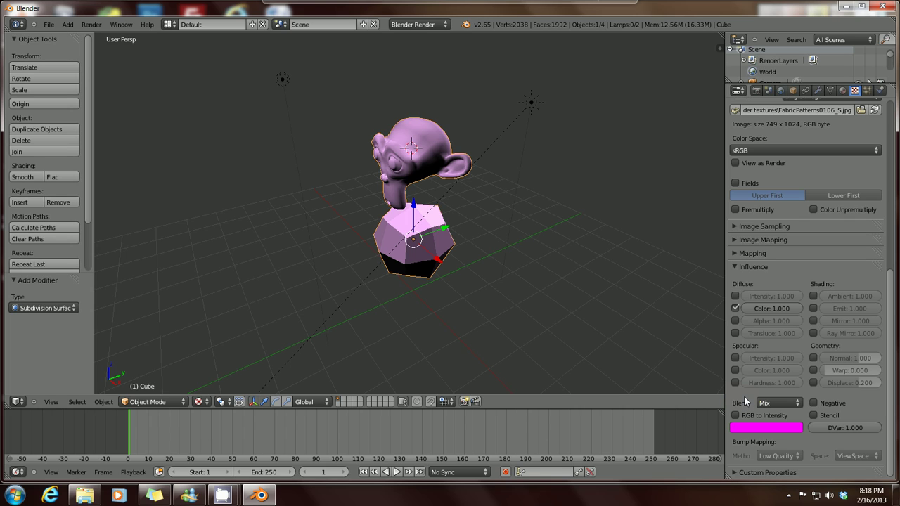
pyautogui.click(788, 402)
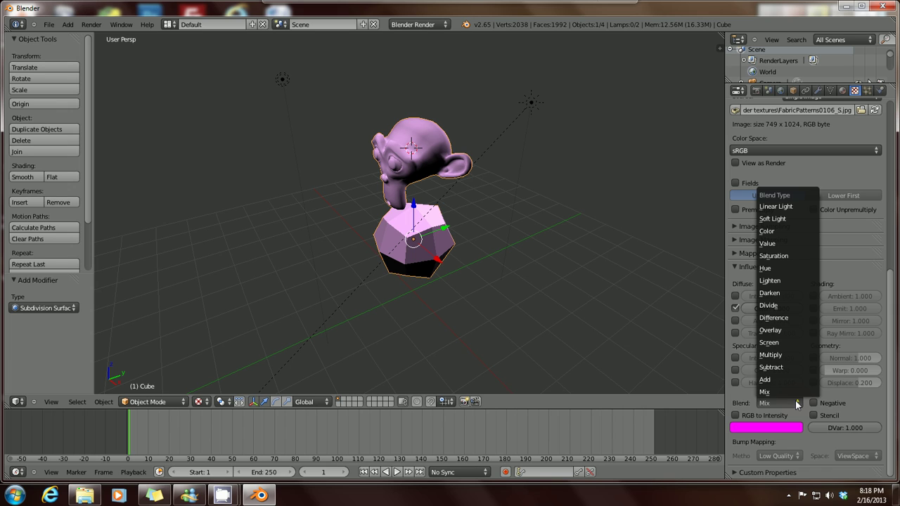
pyautogui.click(790, 355)
pyautogui.scroll(10, 790, 354)
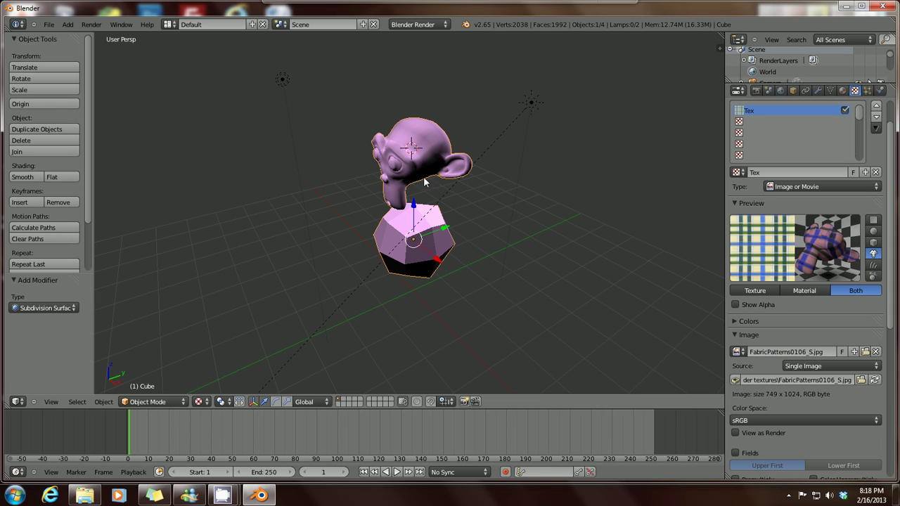
# - Check in the material preview how the fabric texture combines with the diffuse color, and return to the texture settings
pyautogui.click(823, 103)
pyautogui.click(842, 92)
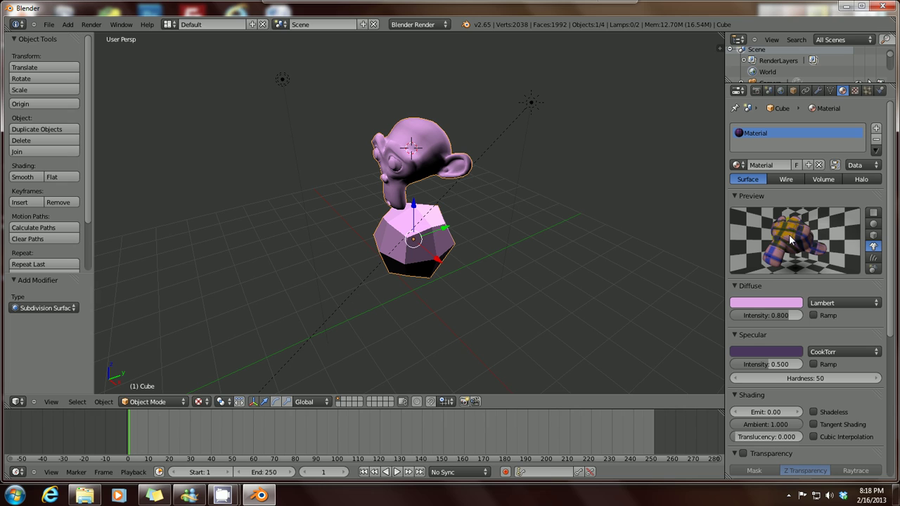
pyautogui.click(843, 115)
pyautogui.click(855, 91)
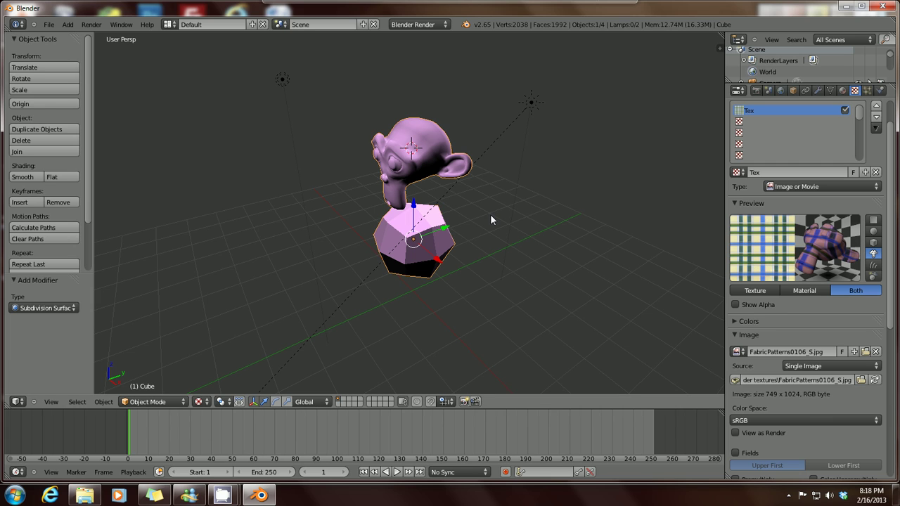
# - Render the object with the multiplied fabric texture, and close both the render and the application
pyautogui.press('F12')
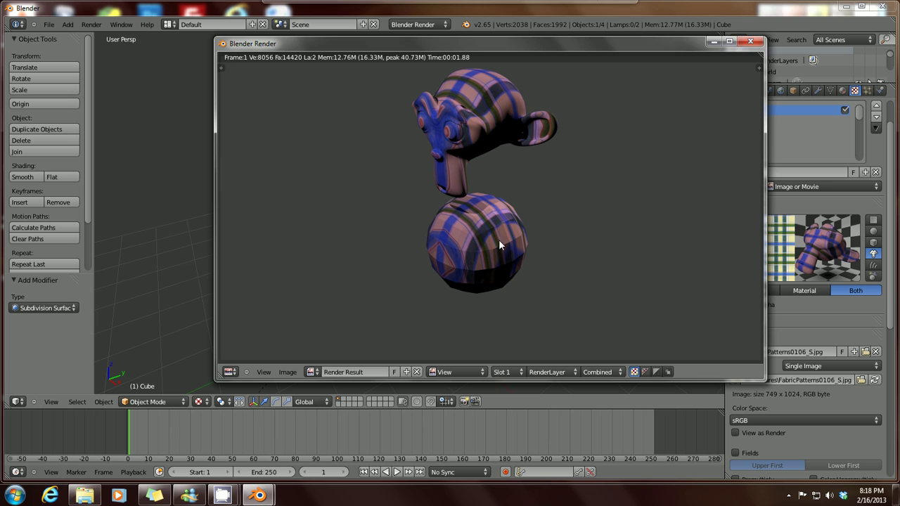
pyautogui.click(750, 43)
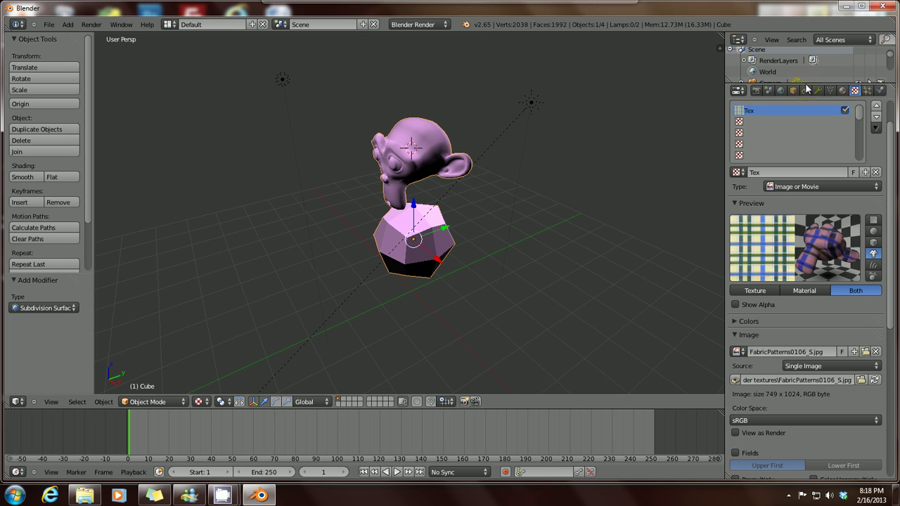
pyautogui.click(871, 7)
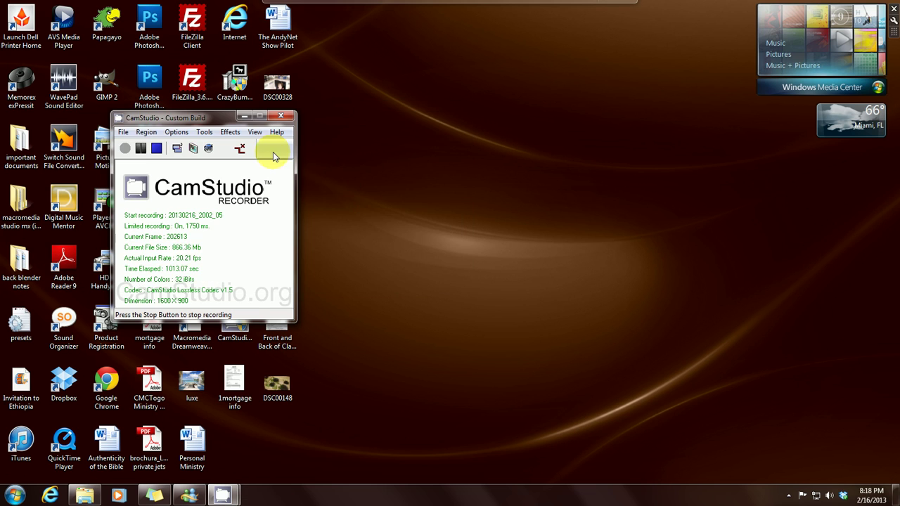